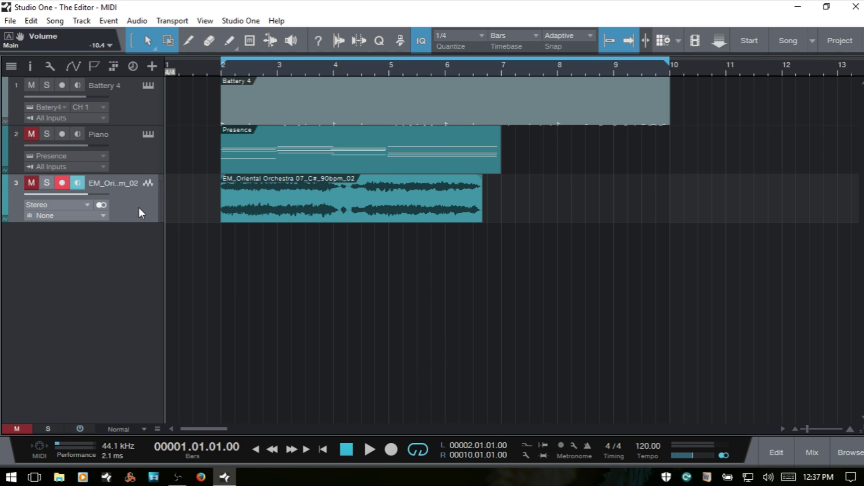
Step: View the Oriental Orchestra audio event in the editor, switch the editor to the Battery 4 track, and close it
double_click(294, 204)
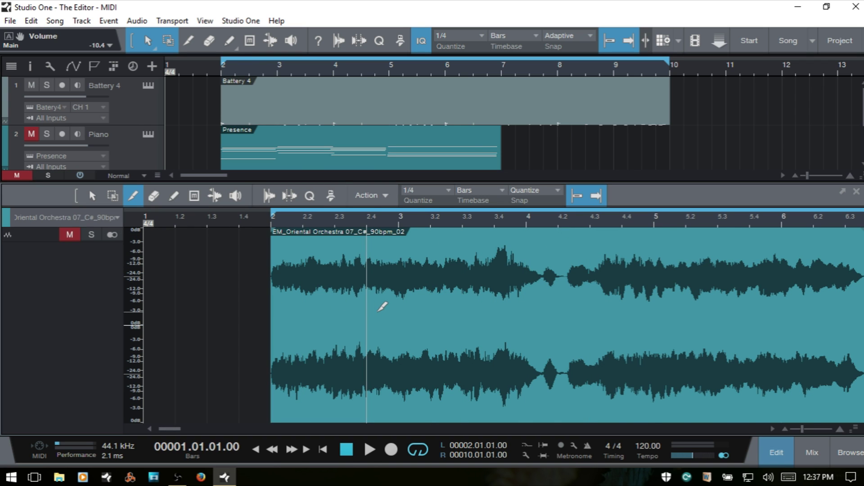
left_click(133, 107)
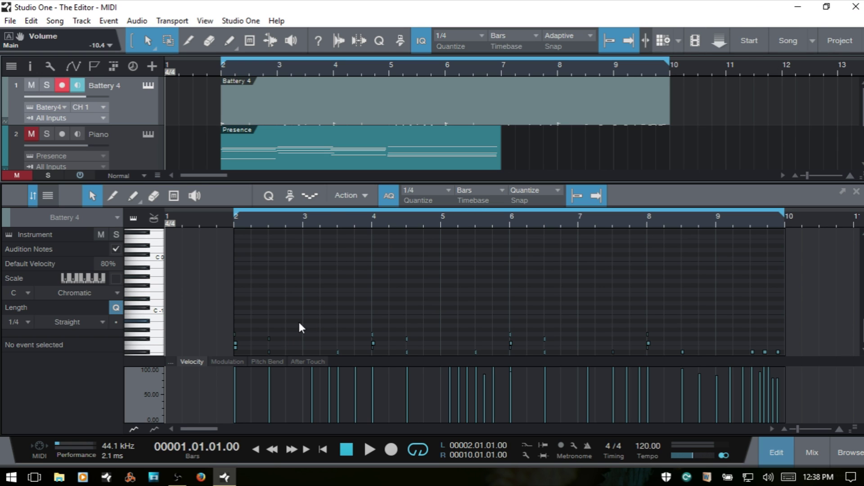
key("F2")
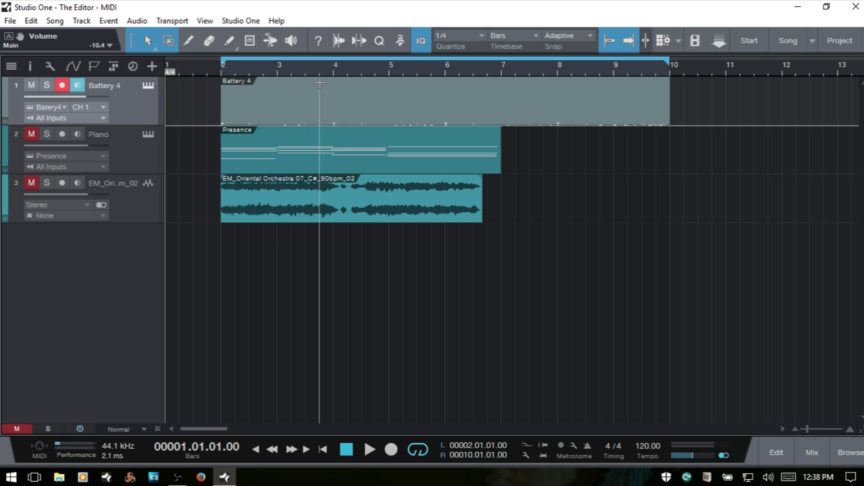
Step: Open the Battery 4 event in the editor, toggle the editor's visibility several times, and leave it shown
left_click(398, 110)
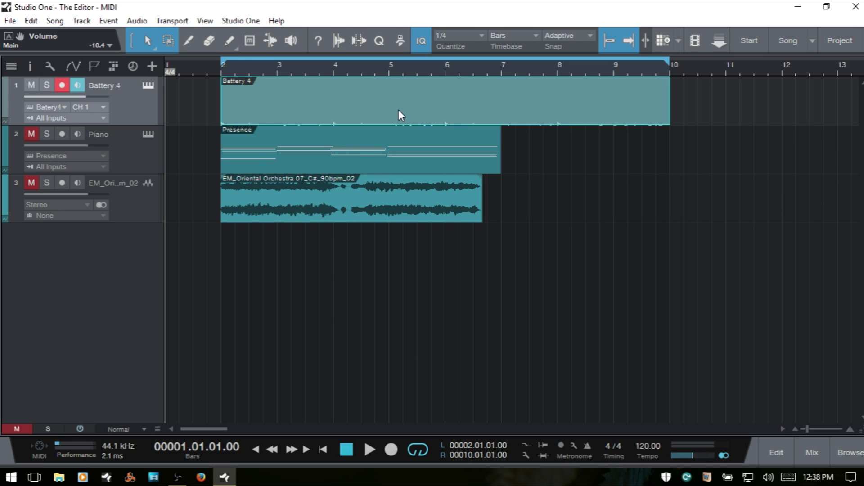
double_click(424, 113)
key("F2")
key("F2")
key("F2")
left_click(773, 453)
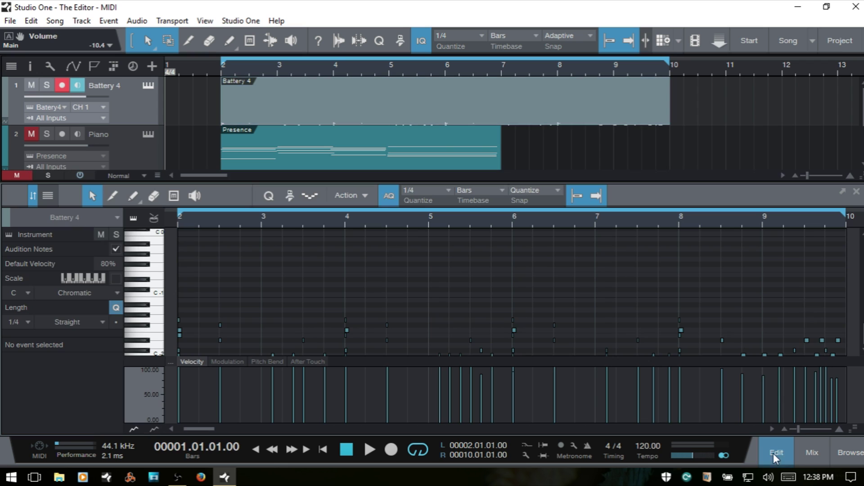
left_click(770, 450)
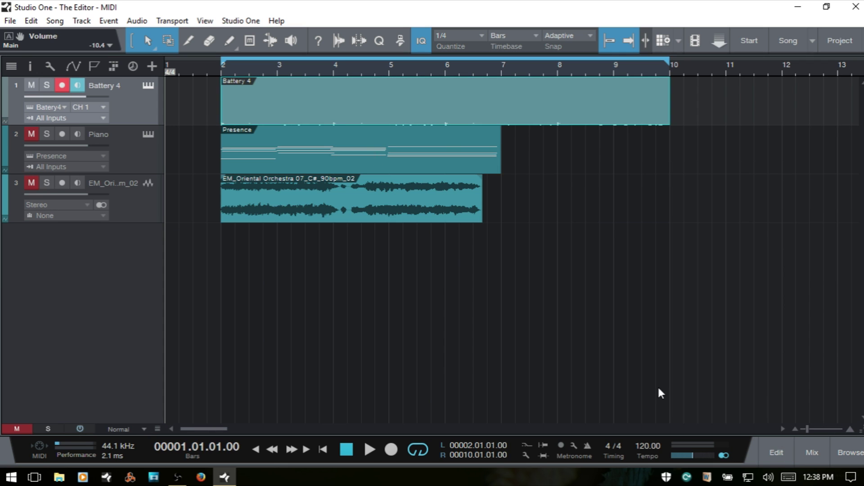
left_click(205, 20)
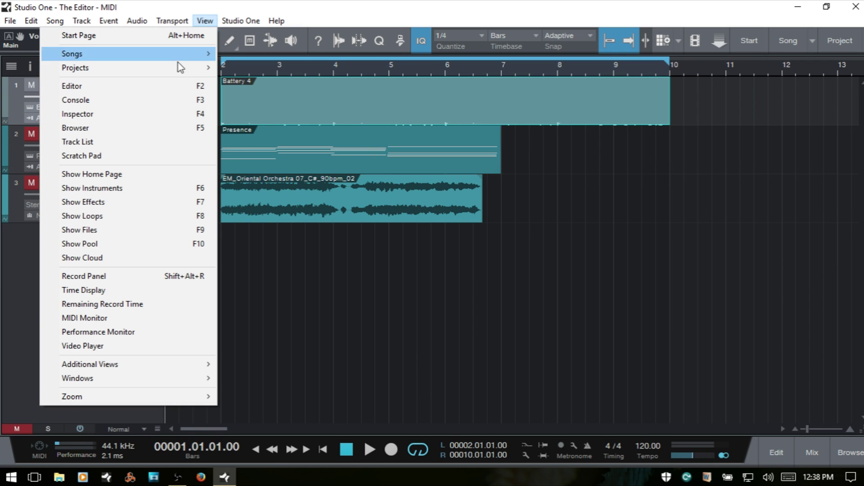
left_click(171, 92)
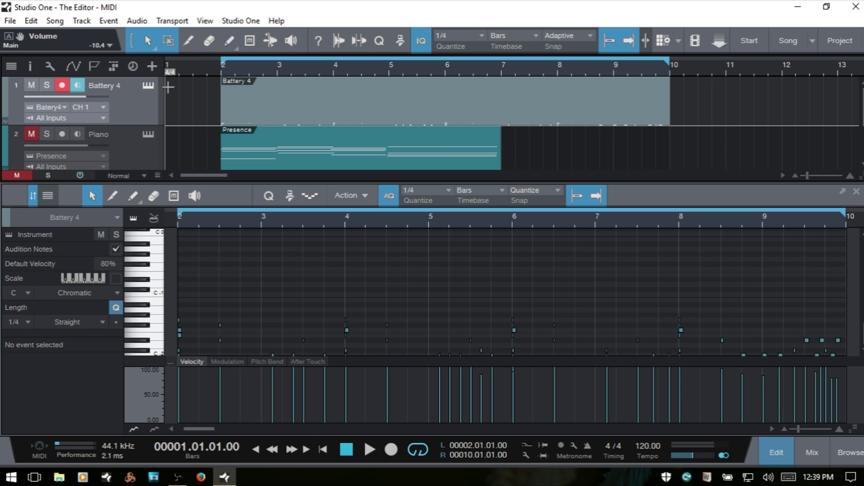
Step: Detach the editor as a floating window, reposition and enlarge it, and dock it back below the arrangement
left_click(843, 192)
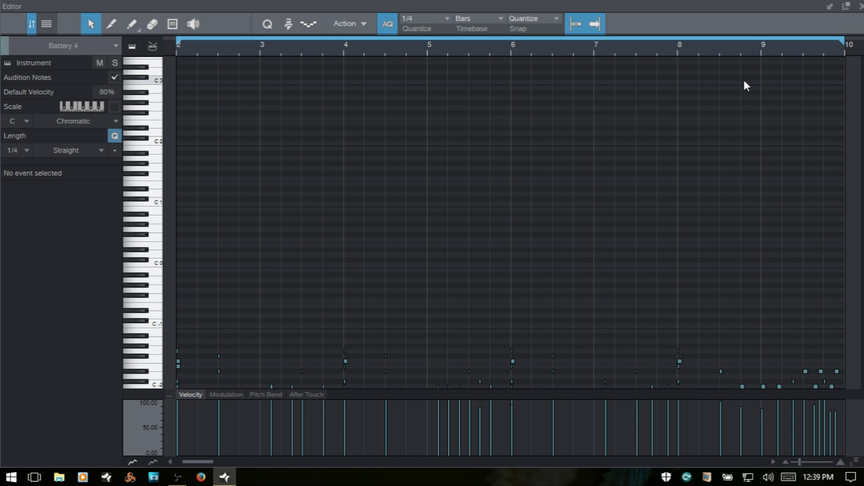
left_click(845, 7)
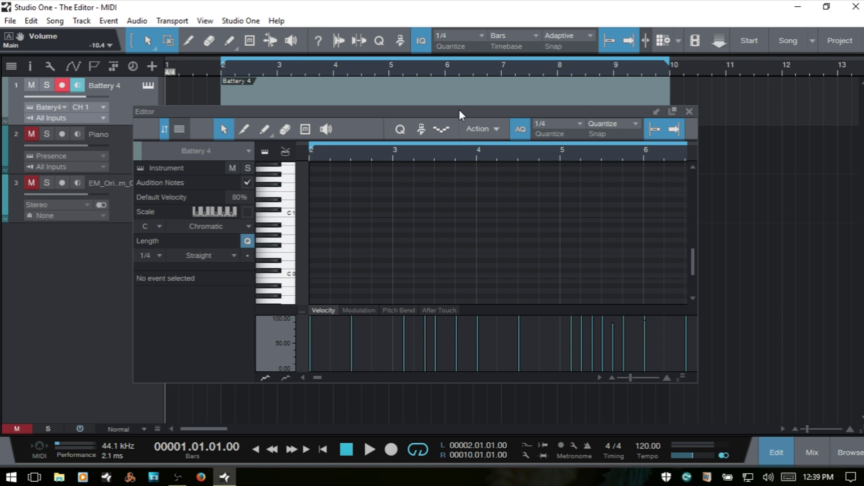
left_click_drag(449, 114, 401, 61)
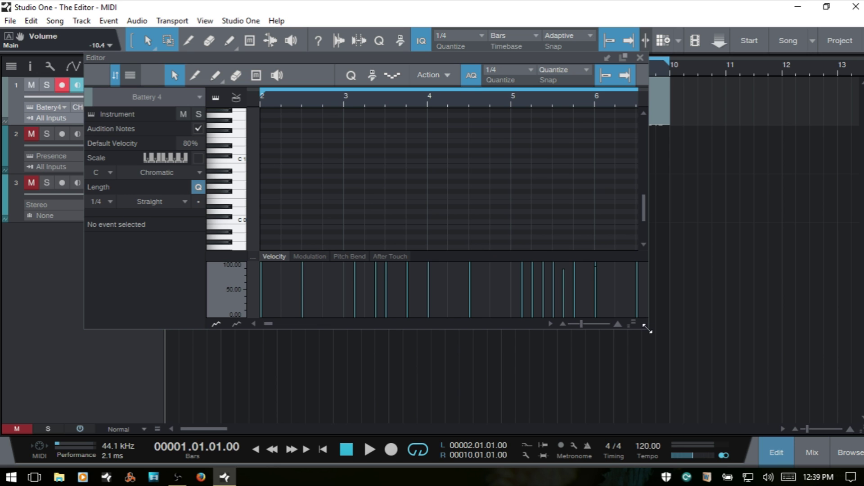
left_click_drag(648, 328, 651, 373)
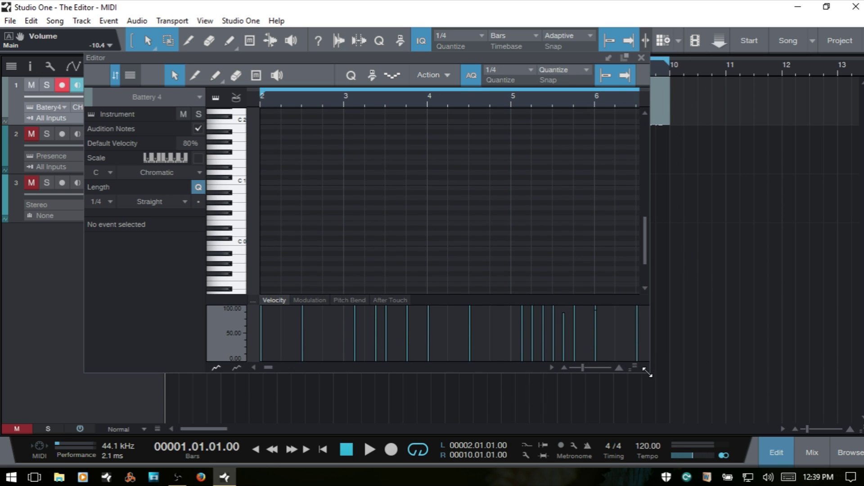
left_click_drag(345, 56, 442, 69)
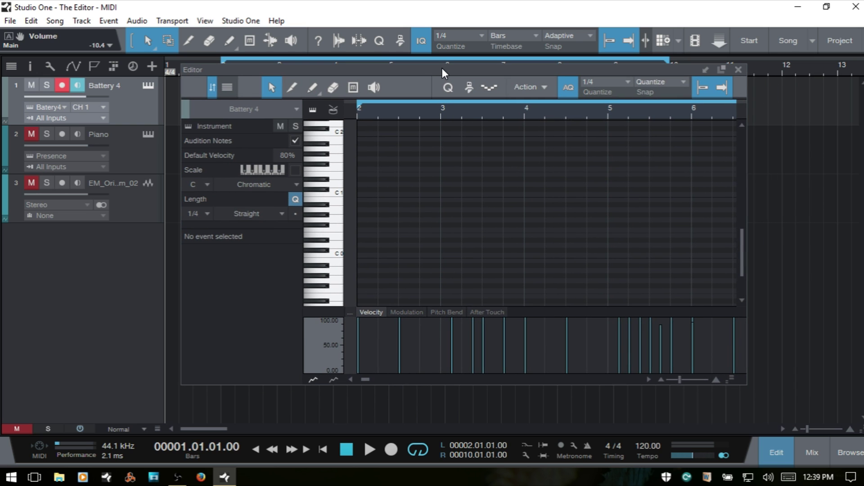
left_click(706, 69)
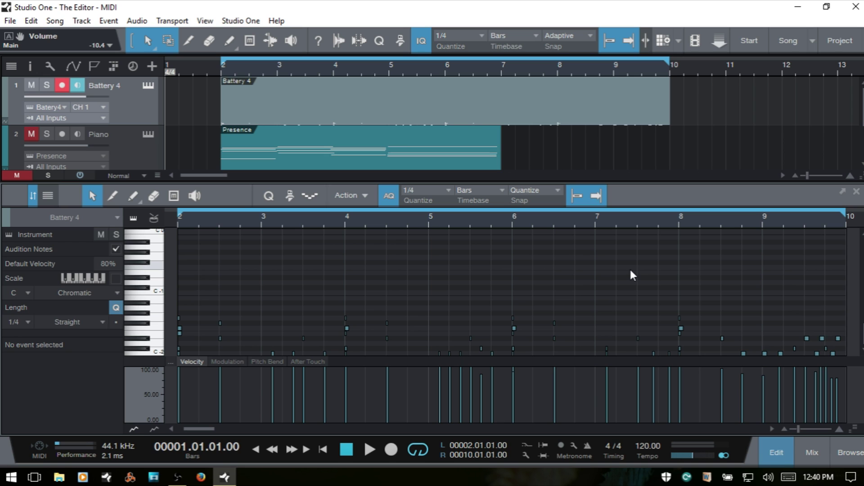
Step: Examine the Battery 4 notes in the editor at several time-axis and note-height zoom levels
key("w")
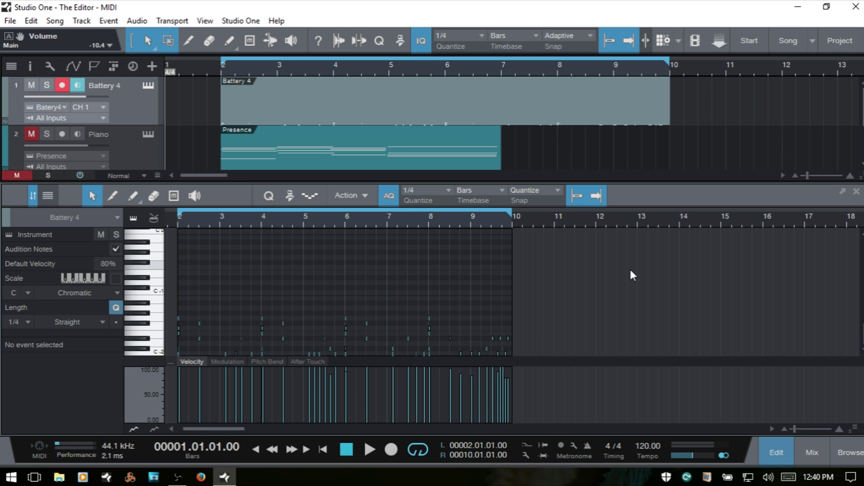
key("e")
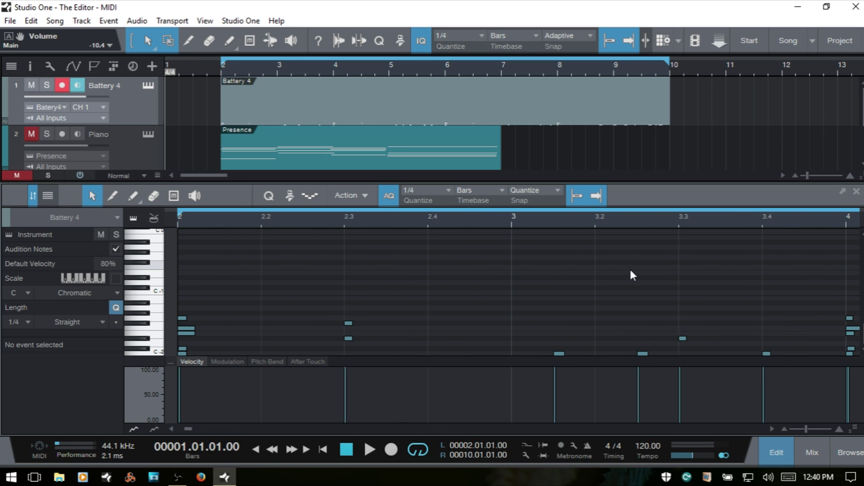
key("w")
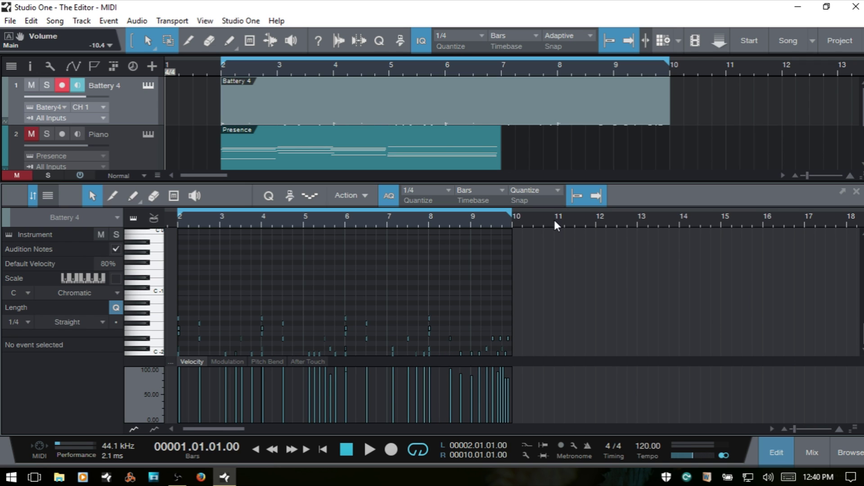
left_click_drag(553, 218, 783, 234)
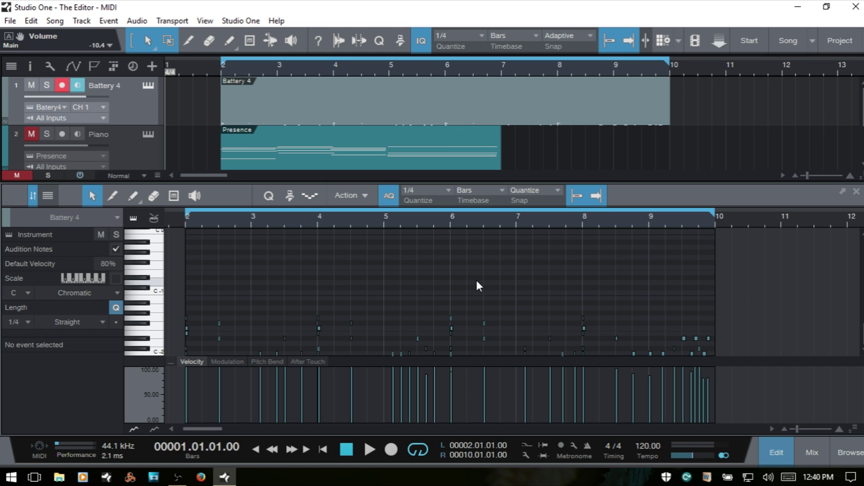
scroll(477, 282, "up", 6)
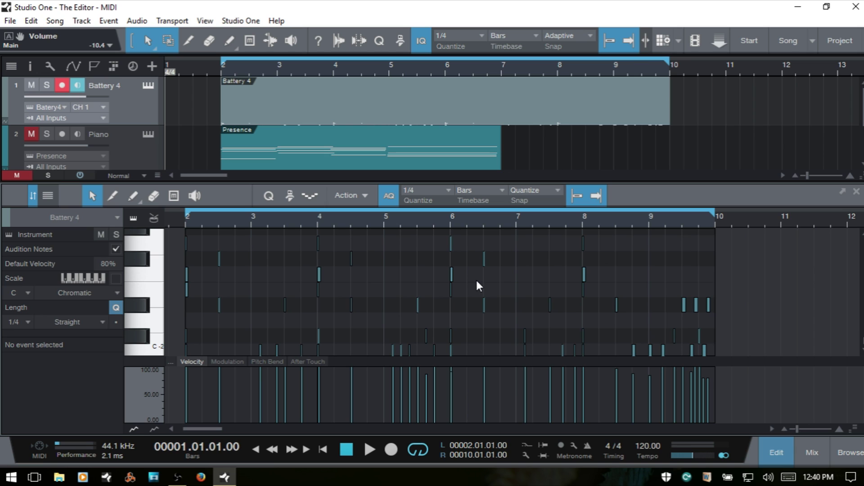
scroll(477, 282, "down", 4)
scroll(478, 283, "down", 3)
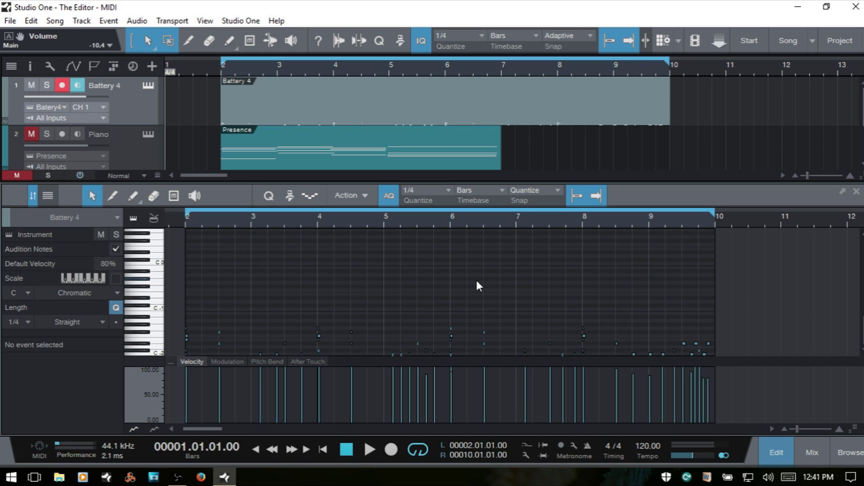
left_click(854, 428)
mouse_move(852, 379)
left_mouse_down()
mouse_move(853, 408)
mouse_move(853, 379)
left_mouse_up()
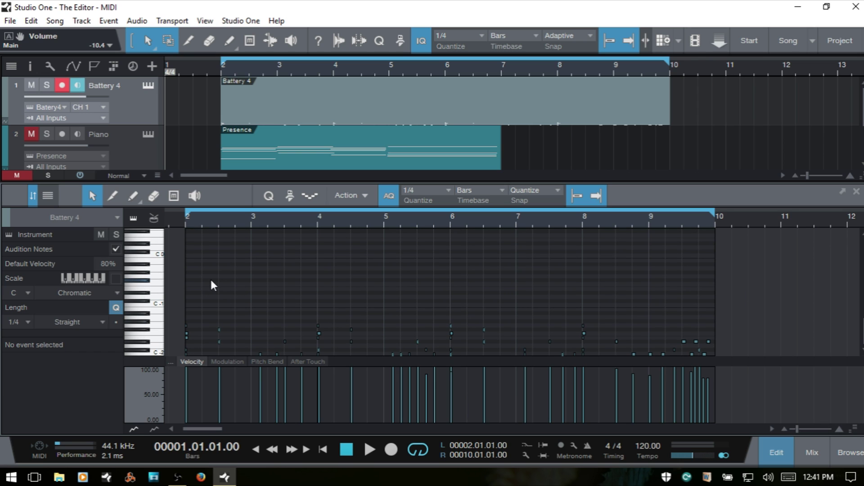
Step: Show the Battery 4 notes in drum view, return to piano view, and adjust the controller lane's height
left_click(153, 218)
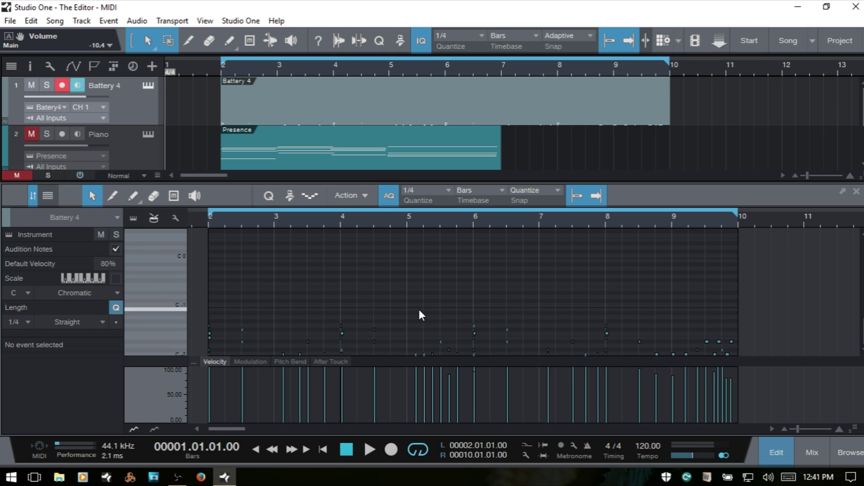
left_click(134, 218)
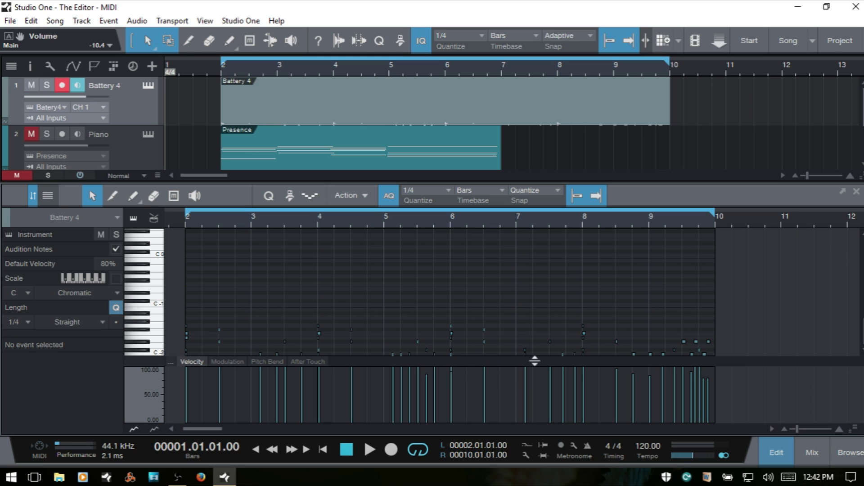
mouse_move(526, 361)
left_mouse_down()
mouse_move(531, 318)
mouse_move(522, 380)
mouse_move(534, 339)
mouse_move(534, 361)
left_mouse_up()
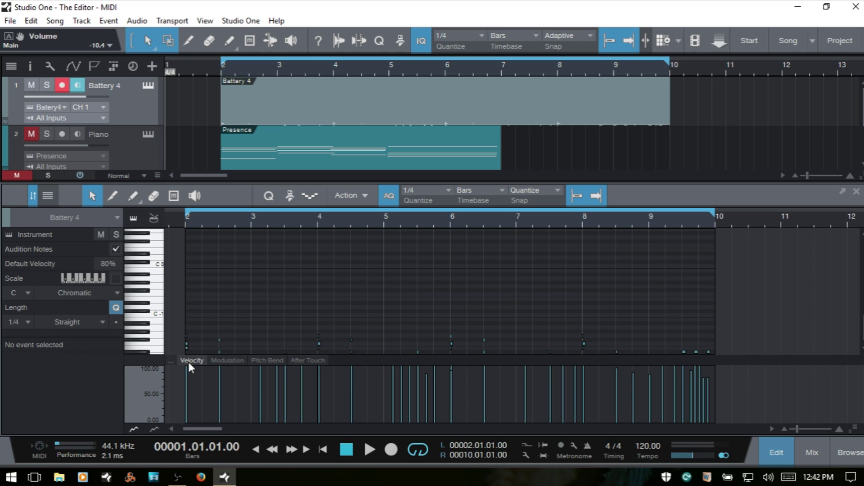
Step: View the Modulation, Pitch Bend and After Touch lanes of the Battery 4 part
left_click(232, 360)
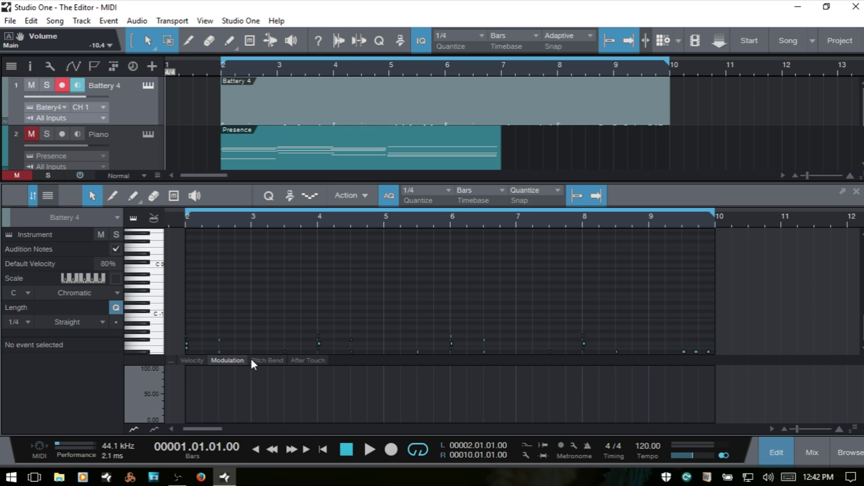
left_click(269, 360)
left_click(305, 360)
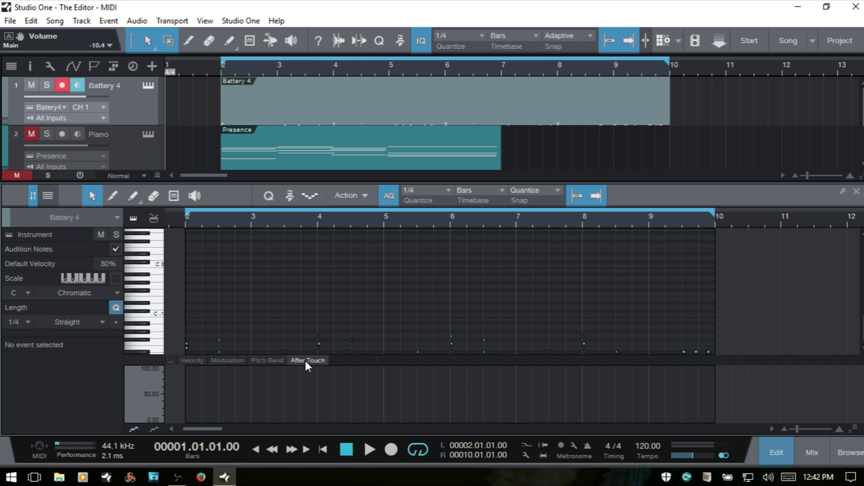
left_click(267, 361)
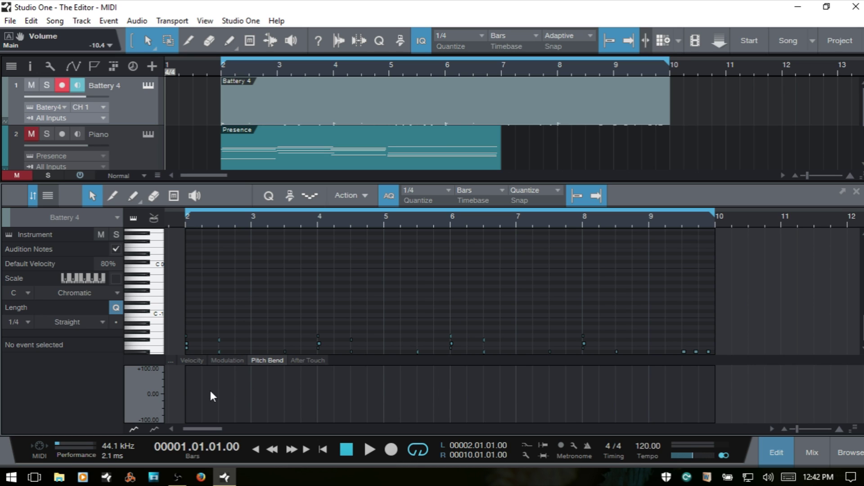
left_click(306, 360)
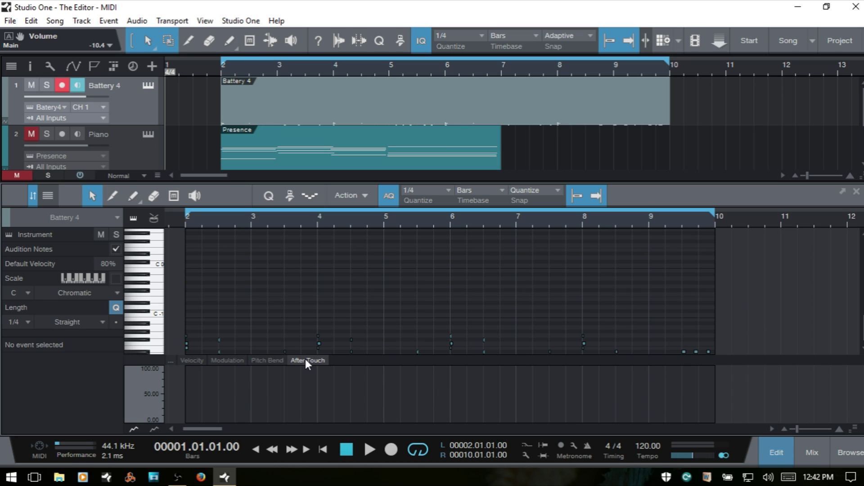
Step: Check the options for adding a controller lane and the list of available automation parameters for Battery 4
right_click(305, 358)
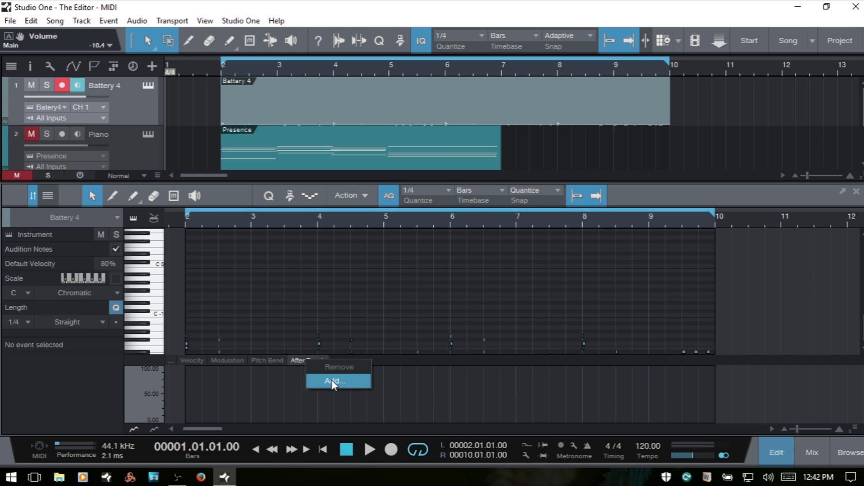
key("Escape")
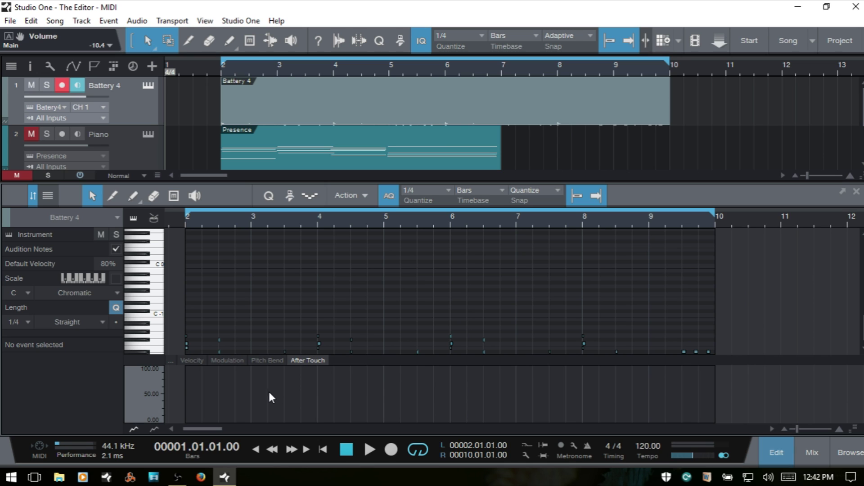
left_click(170, 361)
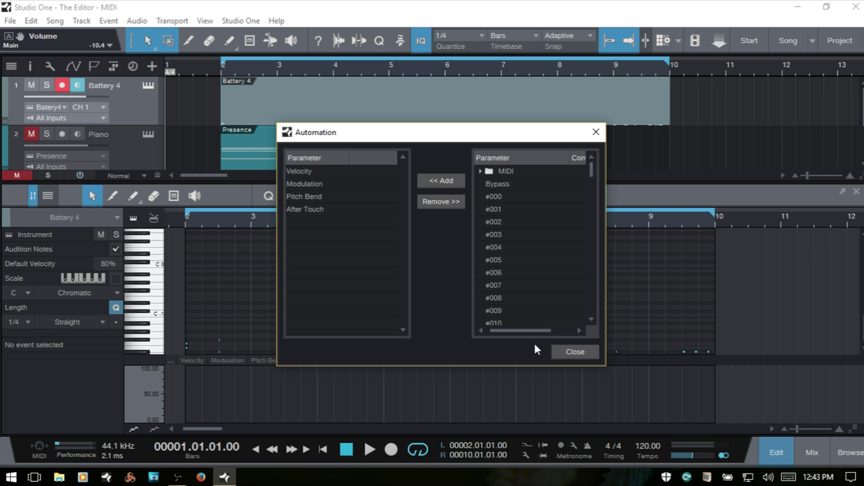
left_click(571, 355)
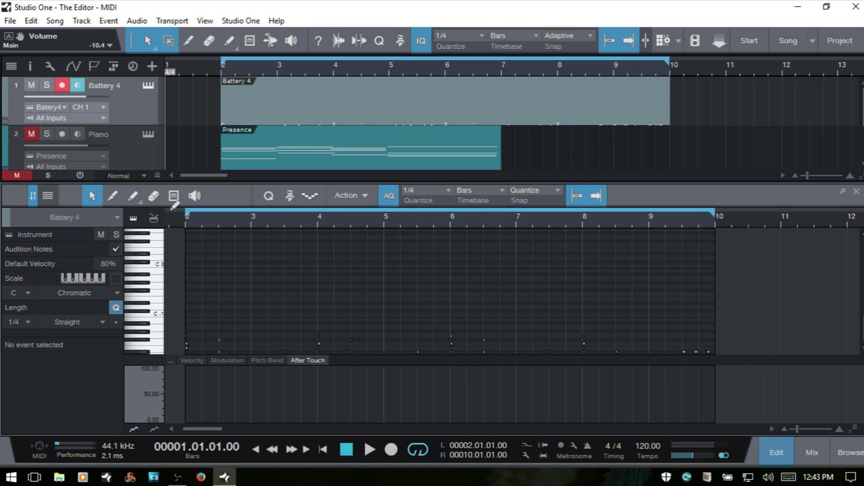
Step: Select the Piano track and add the LFO 1 Frequency parameter to its automation lanes
left_click(136, 147)
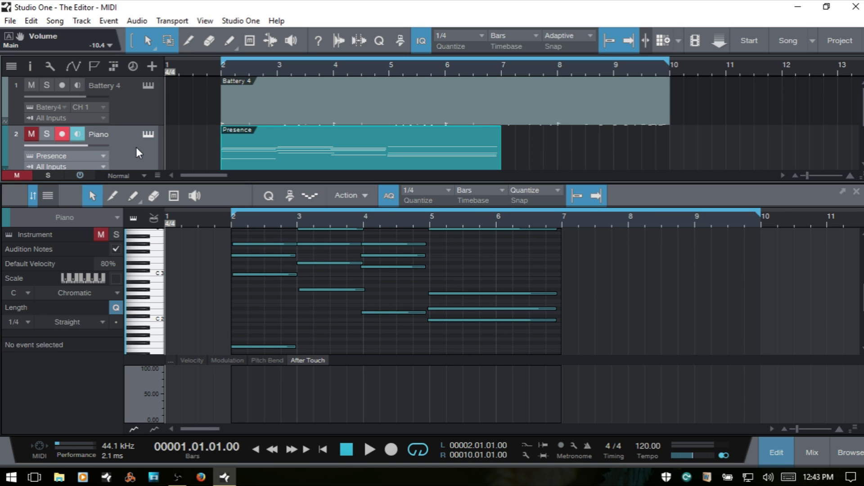
left_click(171, 360)
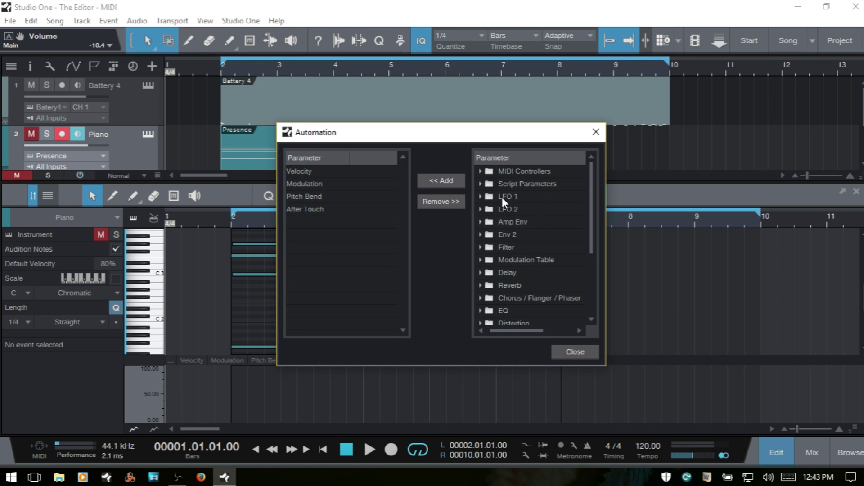
left_click(480, 197)
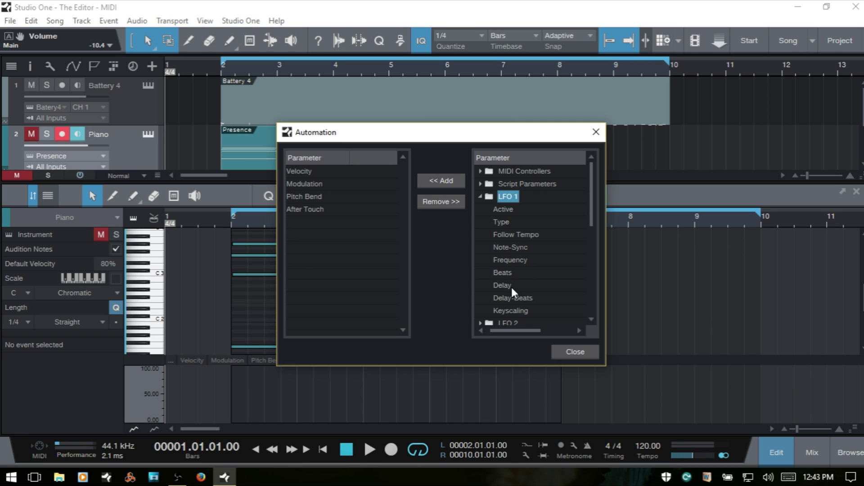
left_click(514, 261)
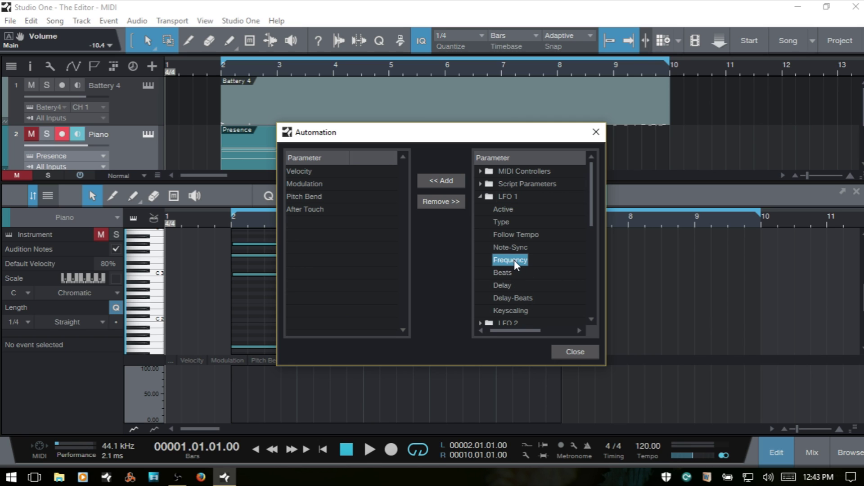
left_click(444, 182)
left_click(584, 352)
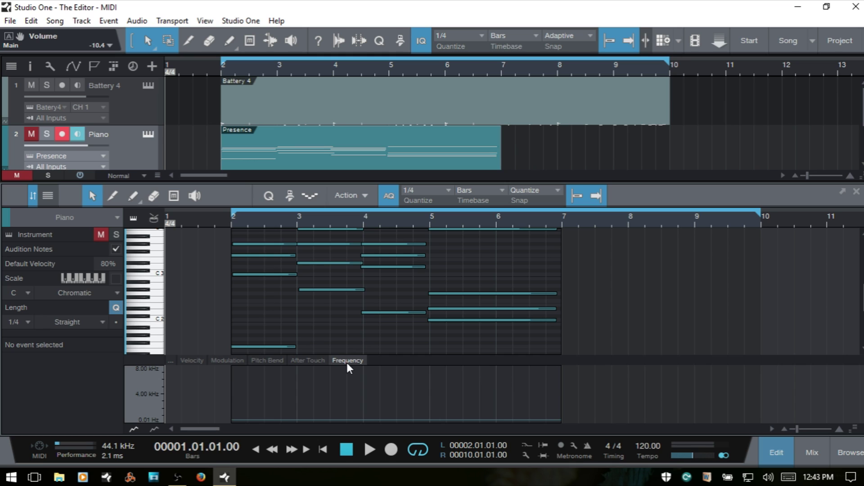
Step: Draw a wavy Frequency curve across the Piano part with the Paint tool, and remove the Frequency lane
key("5")
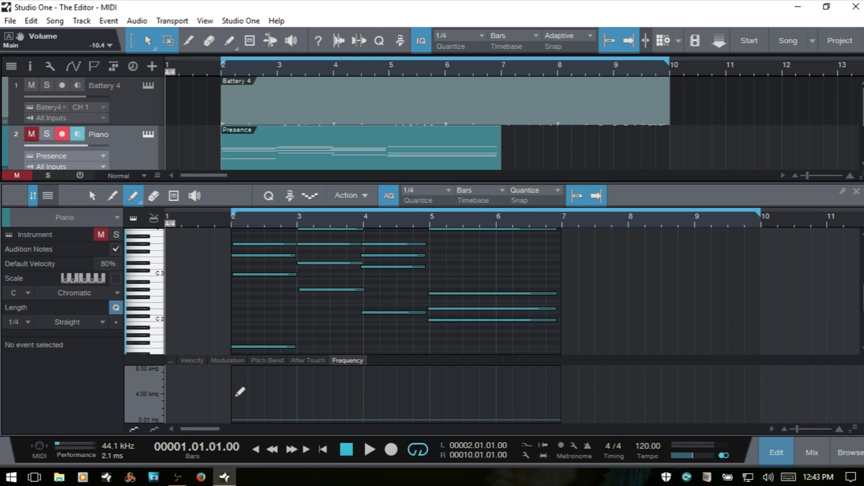
mouse_move(233, 395)
left_mouse_down()
mouse_move(330, 386)
mouse_move(419, 399)
mouse_move(545, 381)
left_mouse_up()
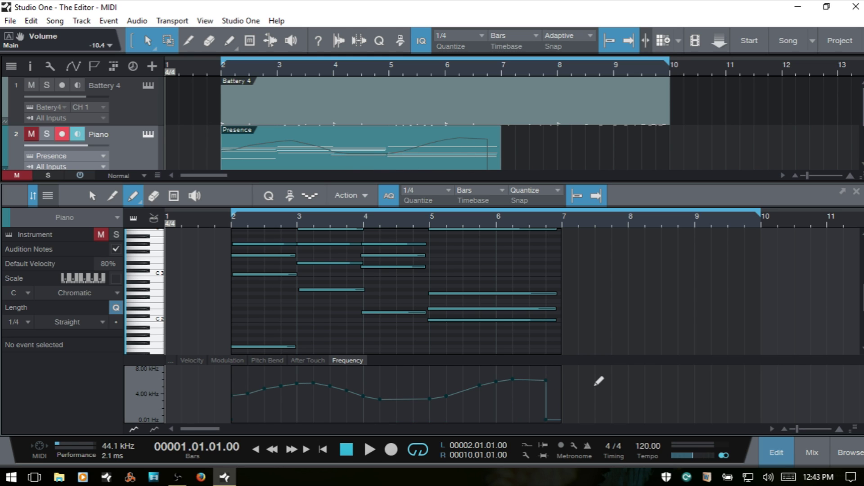
right_click(347, 362)
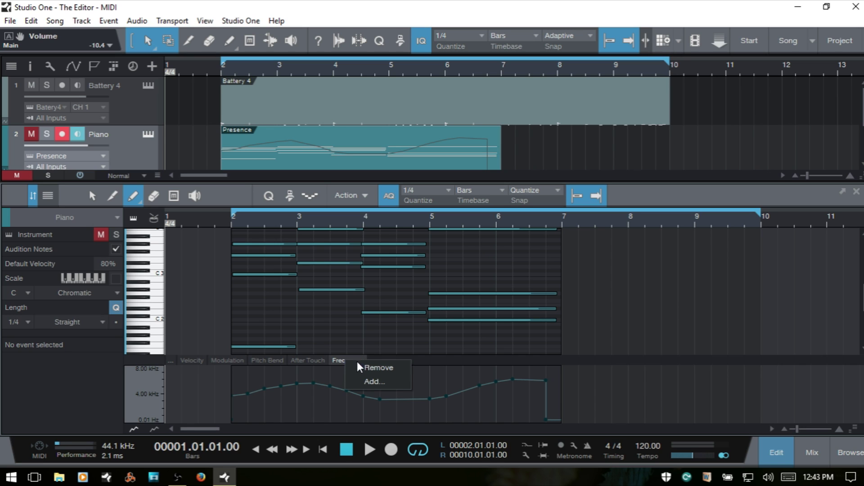
left_click(376, 365)
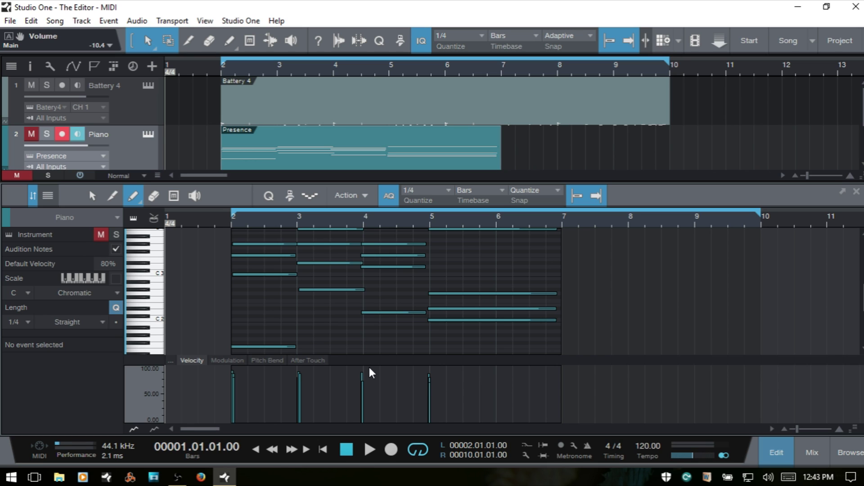
Step: Add a second controller lane, set the upper one to Pitch Bend, and remove the extra lane
left_click(154, 431)
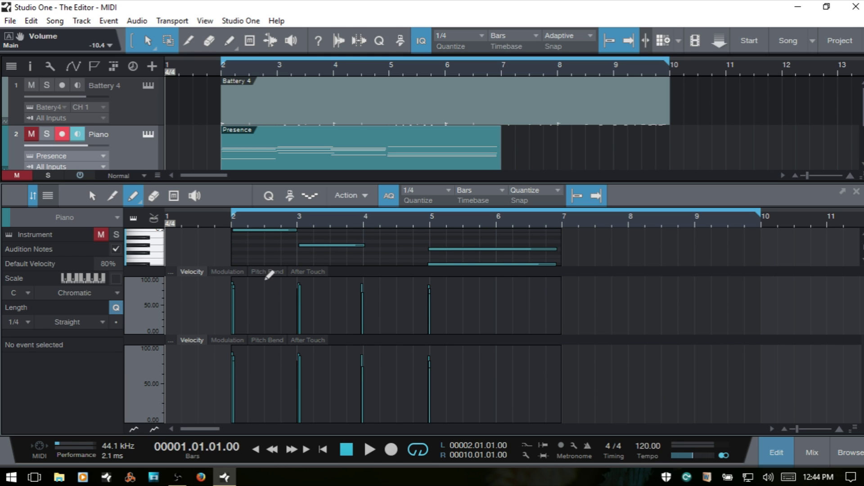
left_click(270, 273)
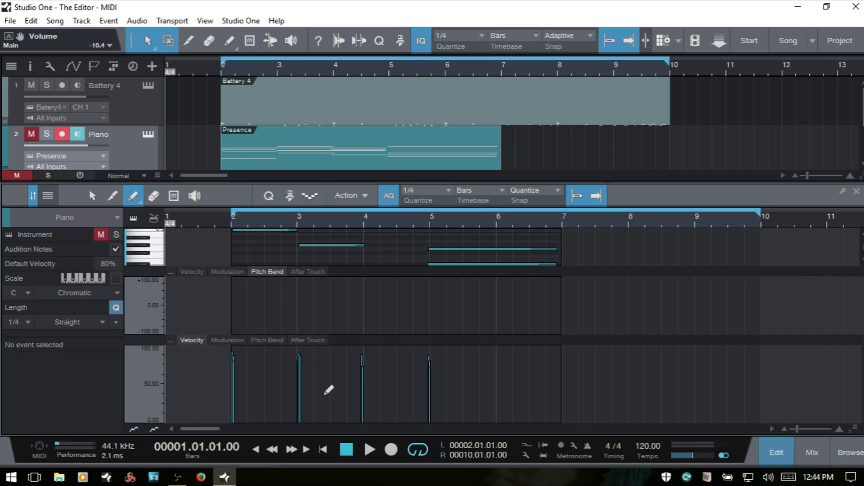
left_click(155, 430)
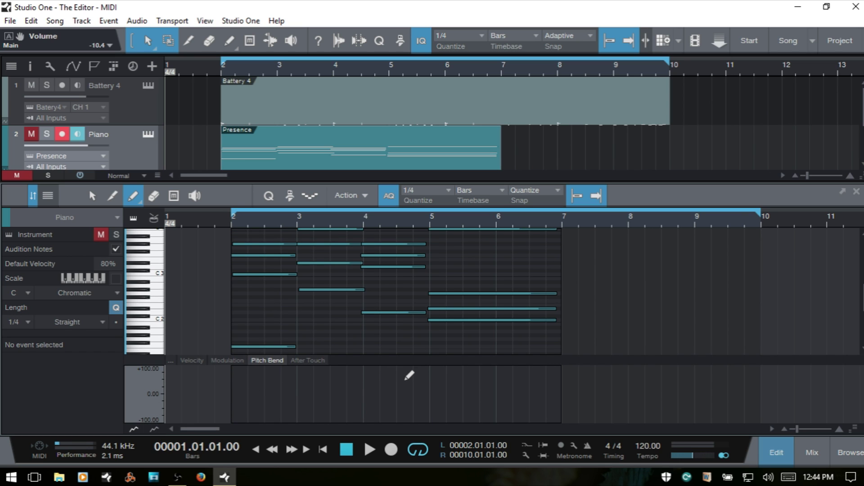
Step: Hide the controller lane, show the Piano notes in drum view and again in piano view, and redisplay the lane
left_click(134, 430)
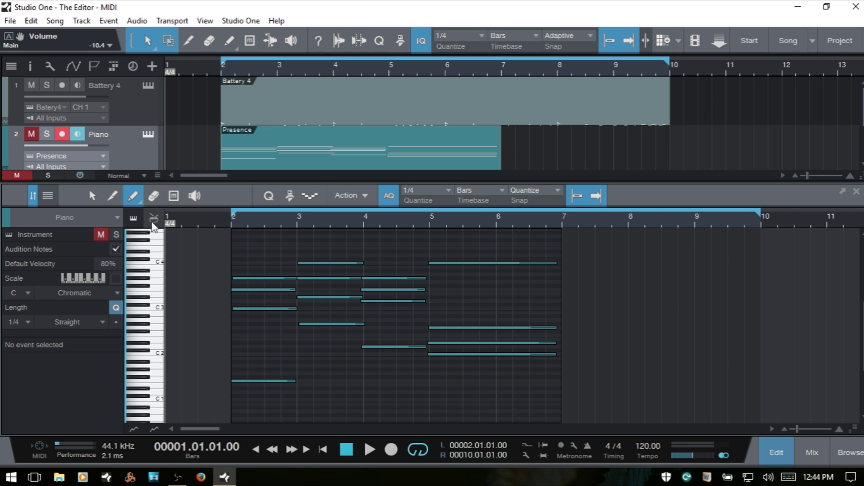
left_click(153, 219)
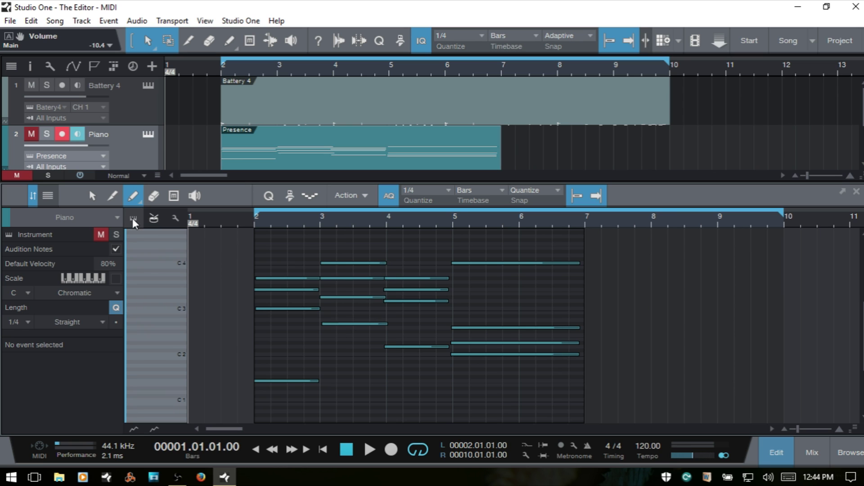
left_click(134, 219)
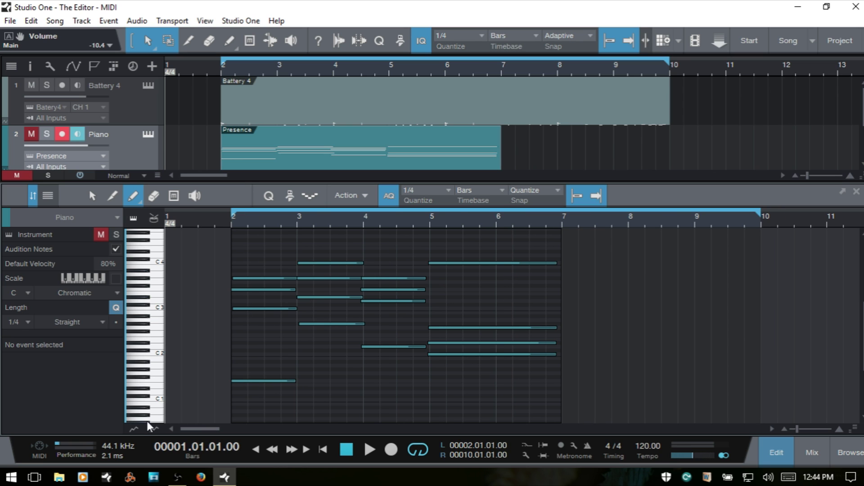
left_click(134, 429)
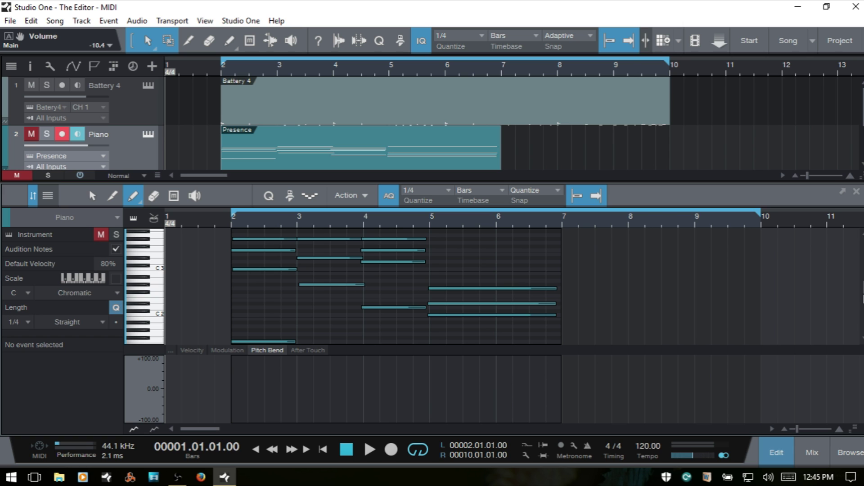
Step: Switch the Piano part's editor from the Paint tool back to the Arrow tool
scroll(396, 286, "down", 5)
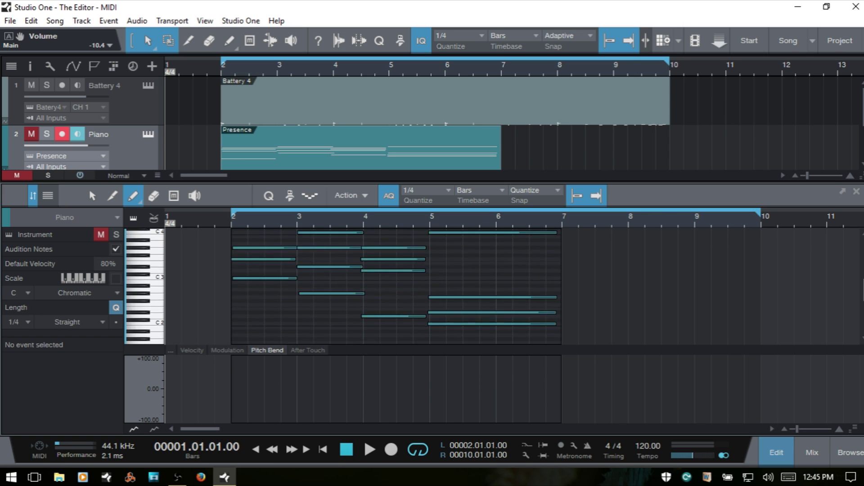
scroll(396, 286, "up", 5)
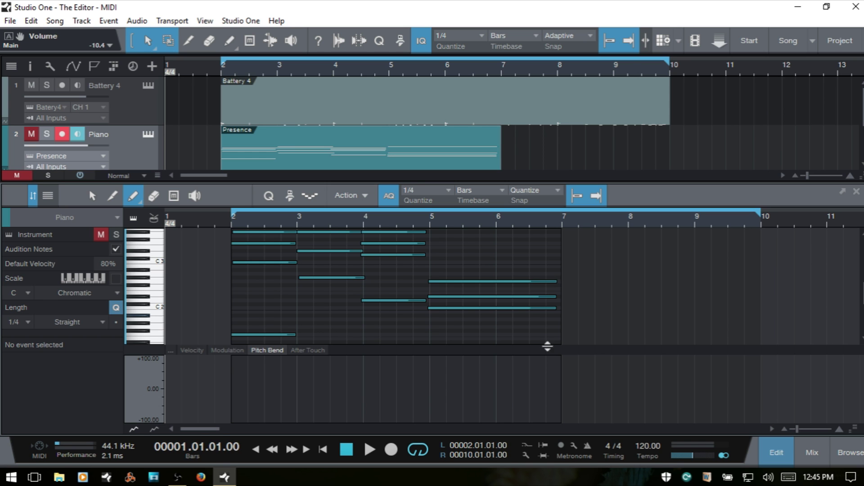
mouse_move(206, 432)
left_mouse_down()
mouse_move(425, 431)
mouse_move(194, 433)
left_mouse_up()
key("1")
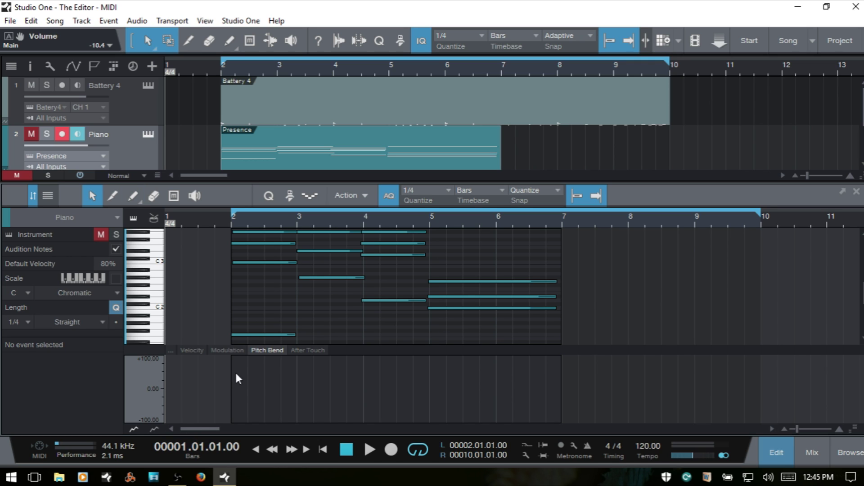
Step: Open the editor's track list and toggle the Piano notes' visibility off and back on
left_click(47, 195)
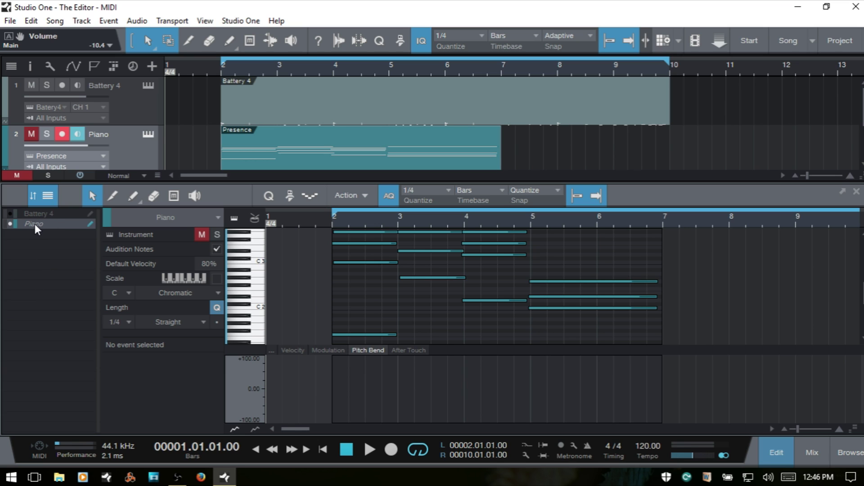
left_click(9, 223)
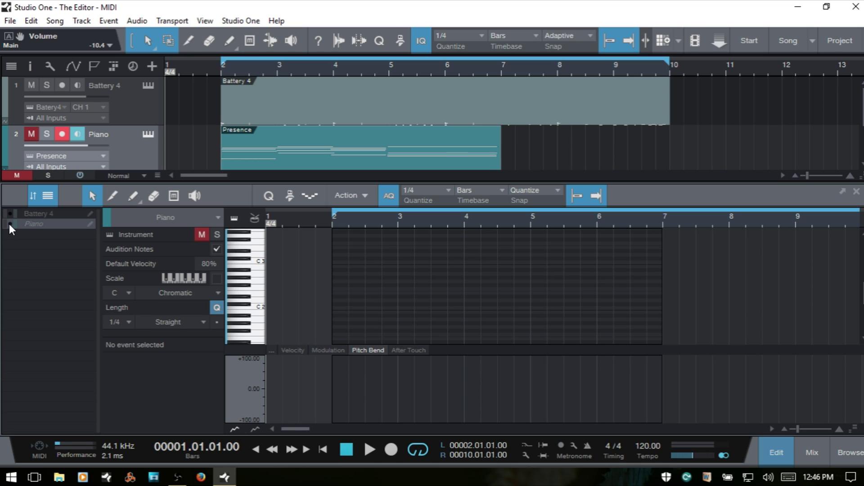
left_click(9, 224)
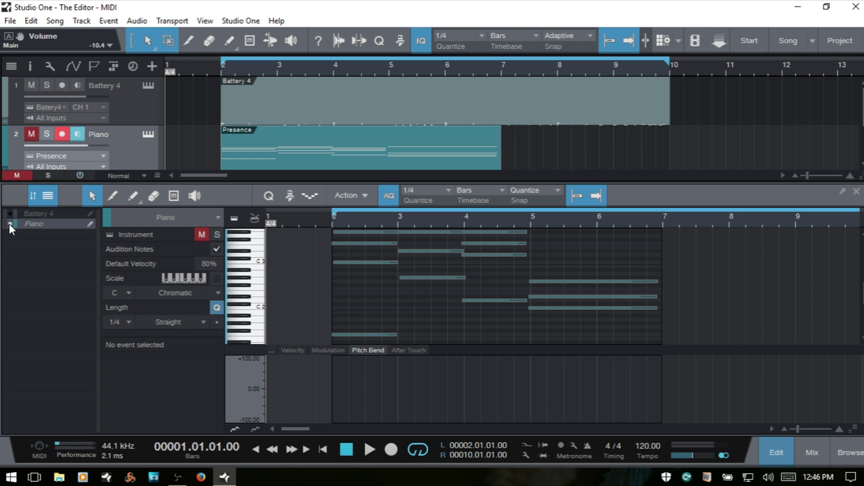
Step: Display Battery 4 together with Piano in the editor and examine both tracks' notes
left_click(38, 214)
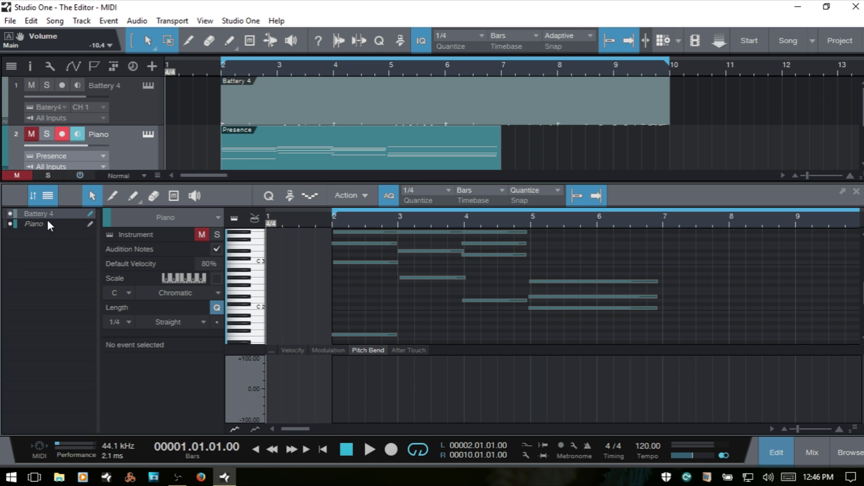
scroll(635, 298, "up", 3)
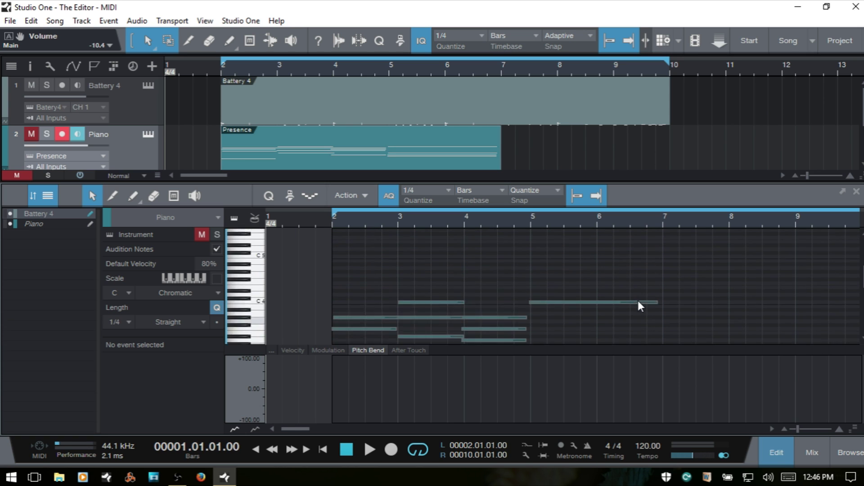
scroll(639, 302, "down", 8)
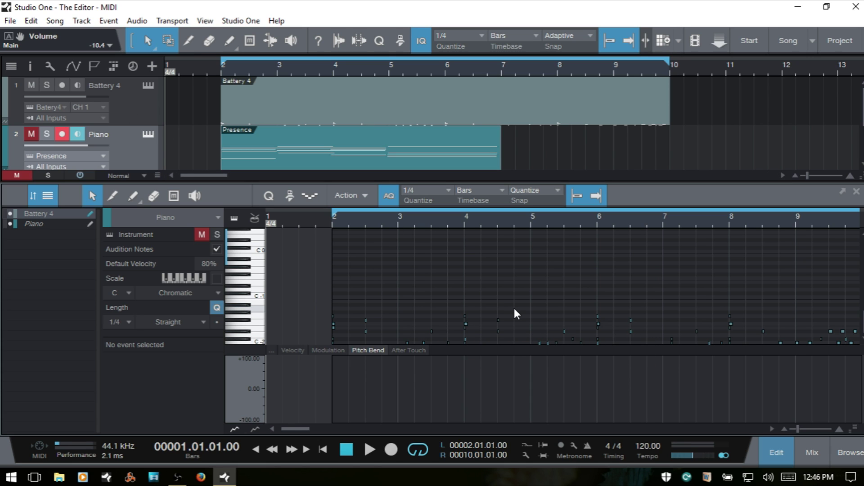
scroll(525, 318, "up", 5)
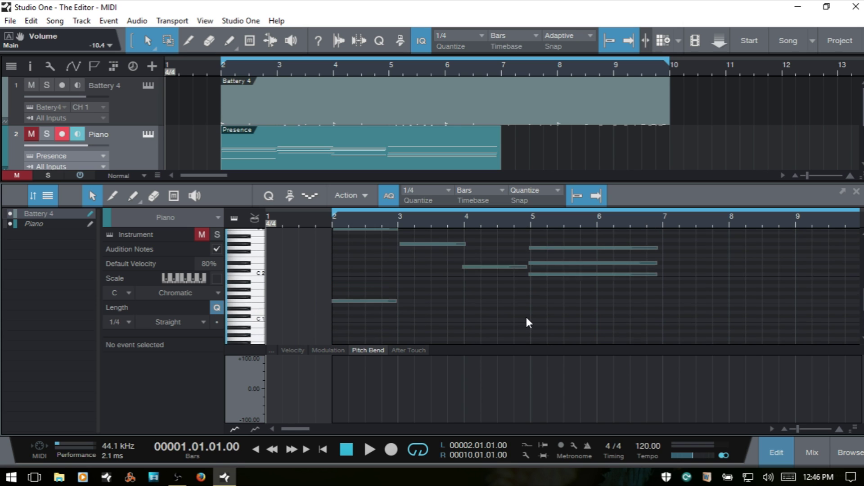
scroll(527, 321, "up", 1)
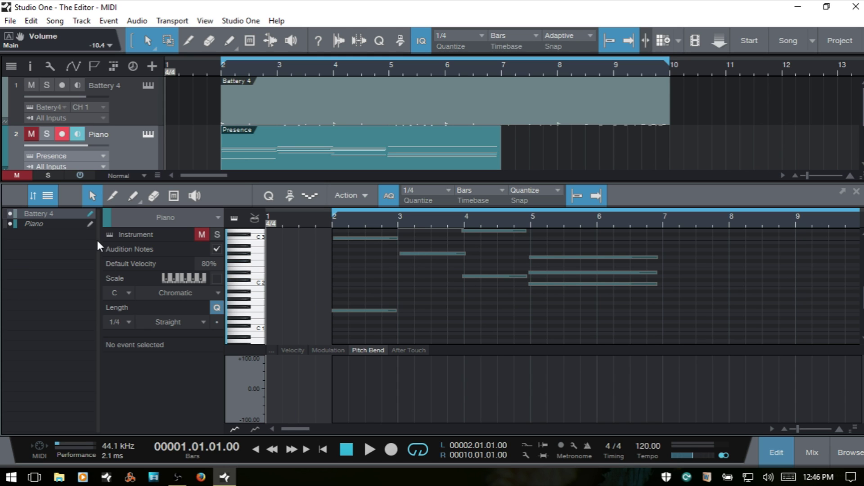
Step: Check the editable Battery 4 notes and switch editing over to the Piano track
left_click(90, 214)
scroll(461, 282, "down", 8)
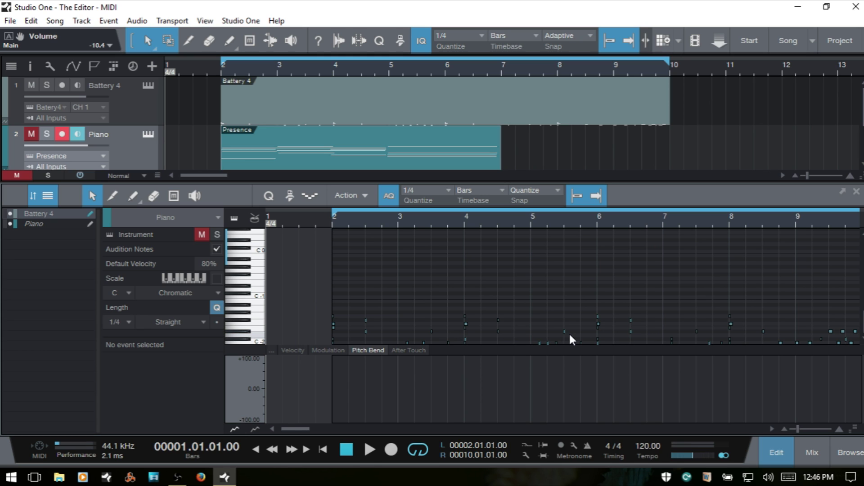
left_click(37, 227)
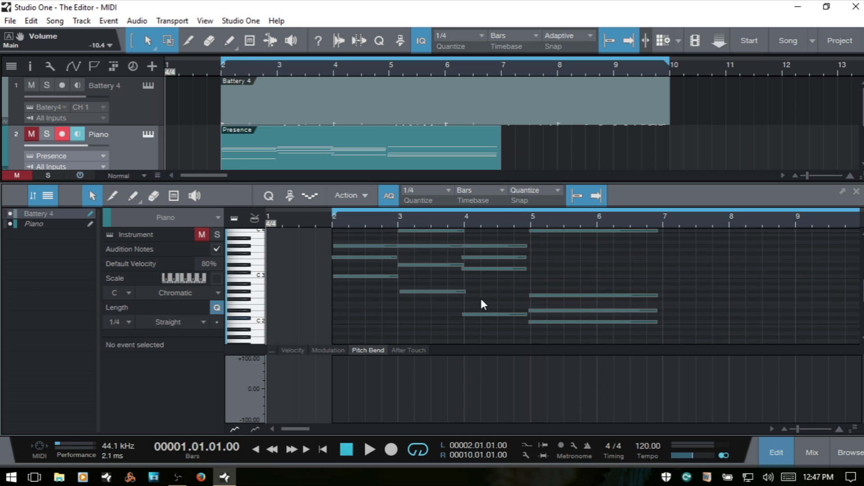
left_click(90, 224)
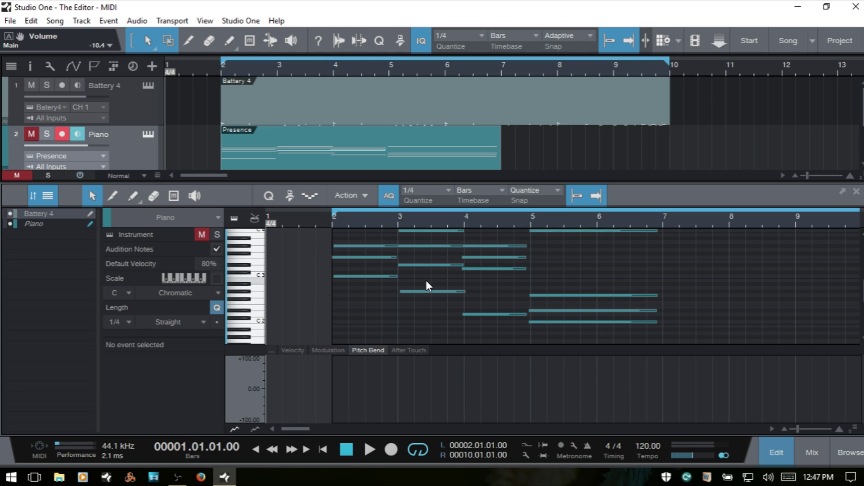
Step: Hide the Battery 4 notes in the editor and close its track list
left_click(9, 213)
left_click(47, 196)
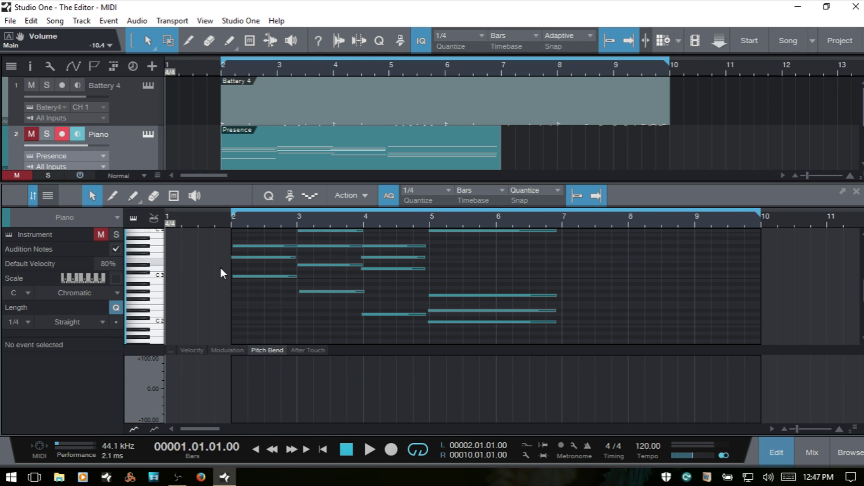
Step: Change the Piano track's colour to red and check it in the mixer, returning to the editor
left_click(6, 217)
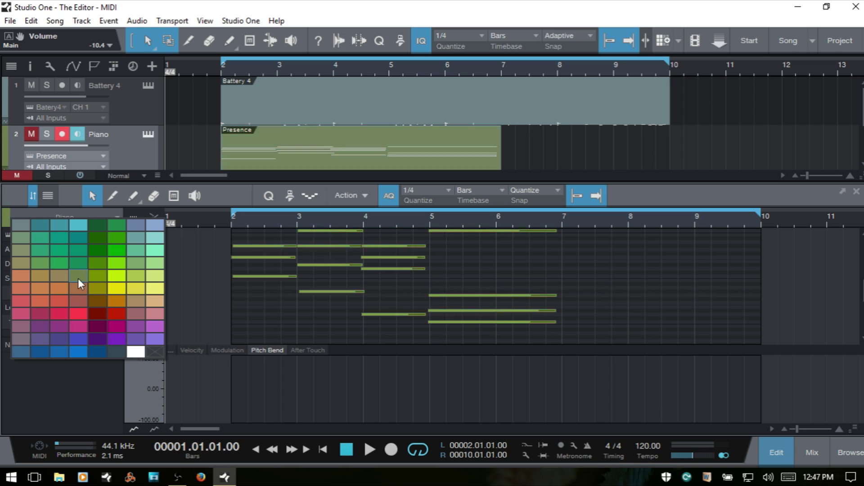
left_click(117, 315)
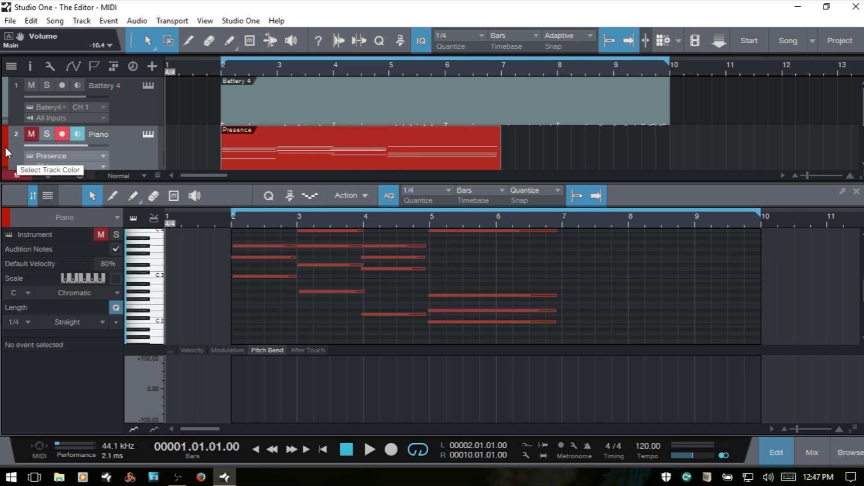
key("F3")
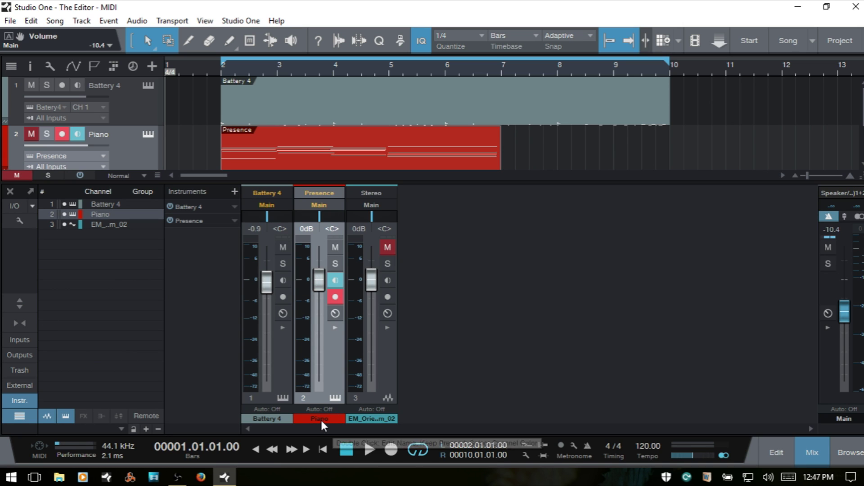
key("F2")
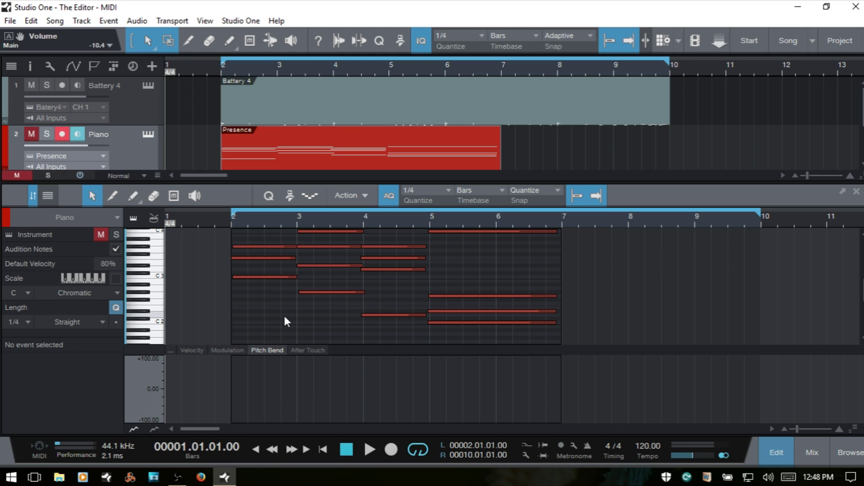
Step: Change the Piano track's colour to teal
left_click(5, 221)
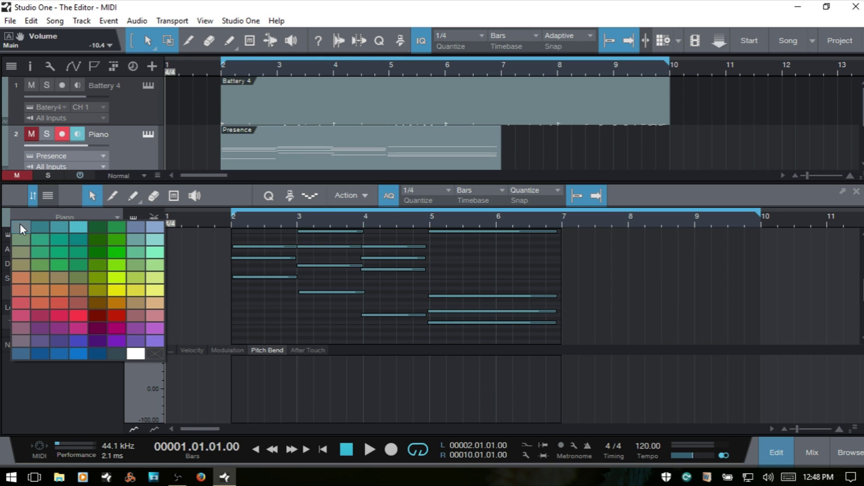
left_click(37, 227)
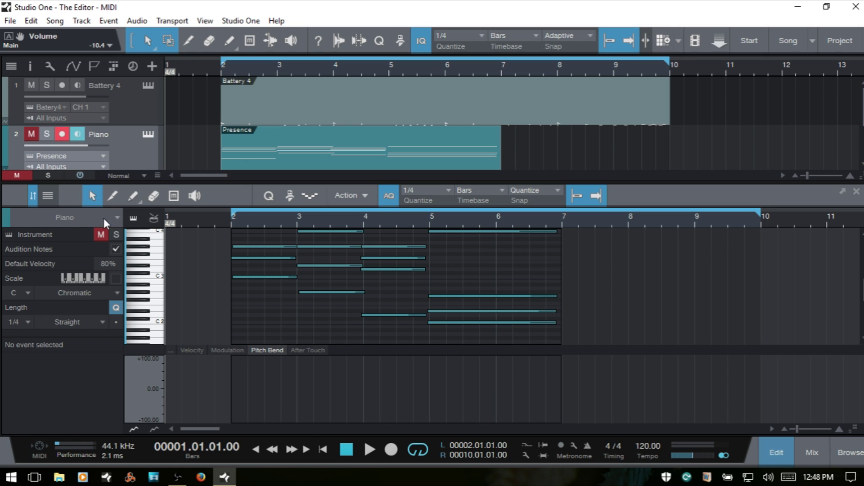
Step: Switch the editor to the Battery 4 track and back to the Piano track
left_click(115, 218)
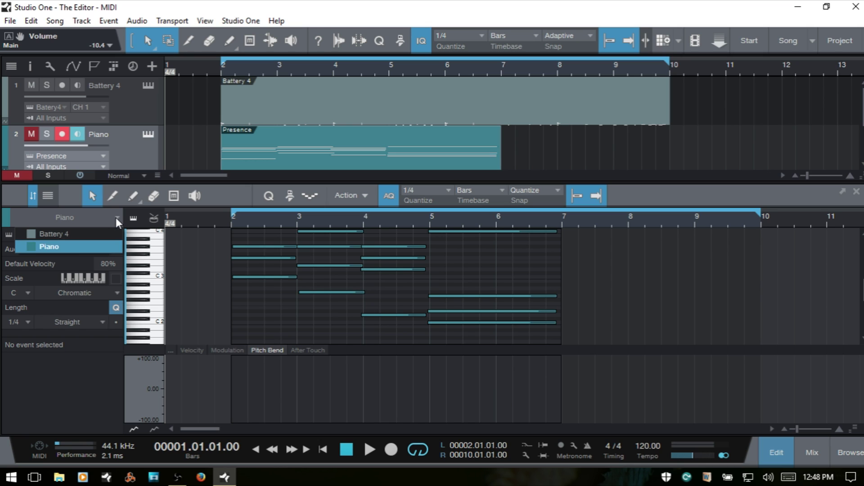
left_click(66, 234)
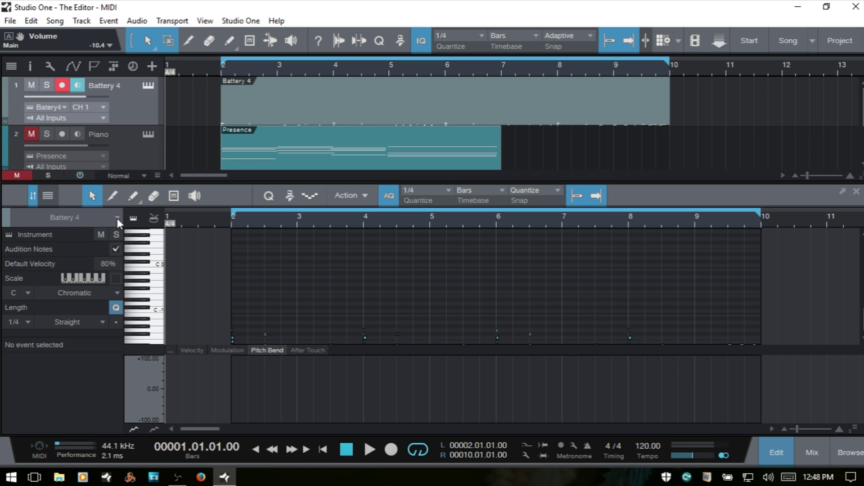
left_click(117, 218)
left_click(67, 249)
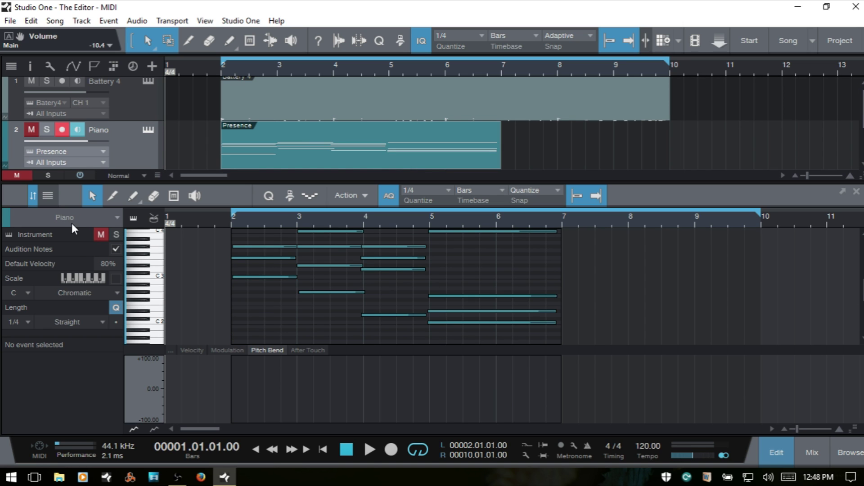
Step: Compare the drum view with the keyboard view, and open and close the Piano track's Presence instrument window
left_click(154, 219)
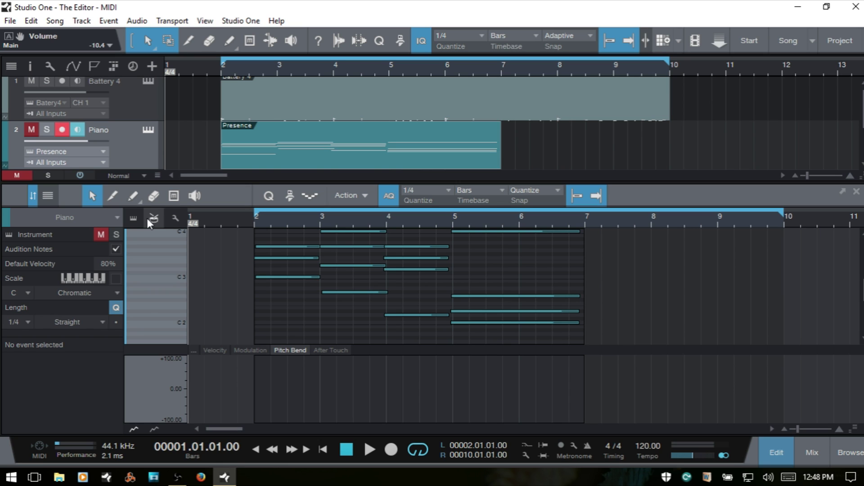
left_click(134, 219)
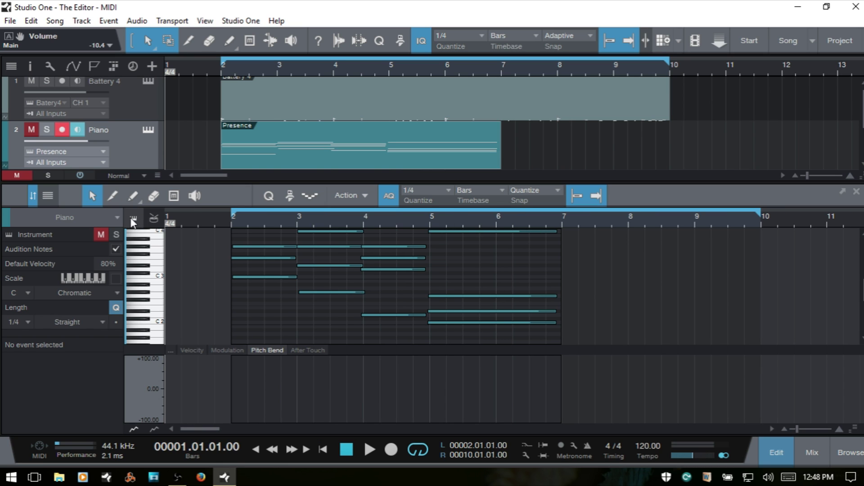
left_click(9, 234)
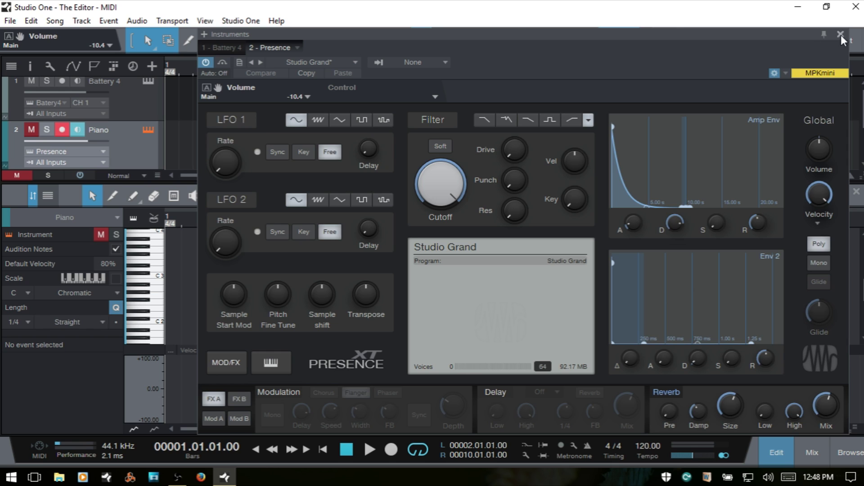
left_click(9, 235)
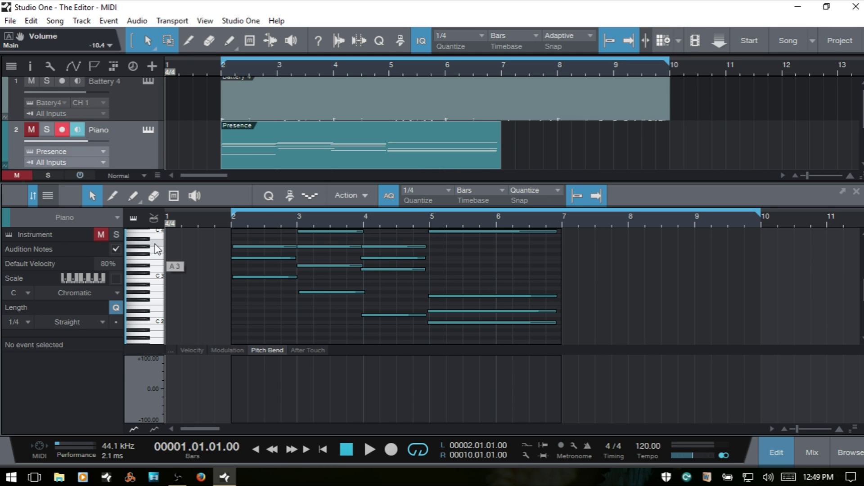
Step: Unmute the Piano track and audition several pitches on the editor's piano keyboard
left_click(100, 235)
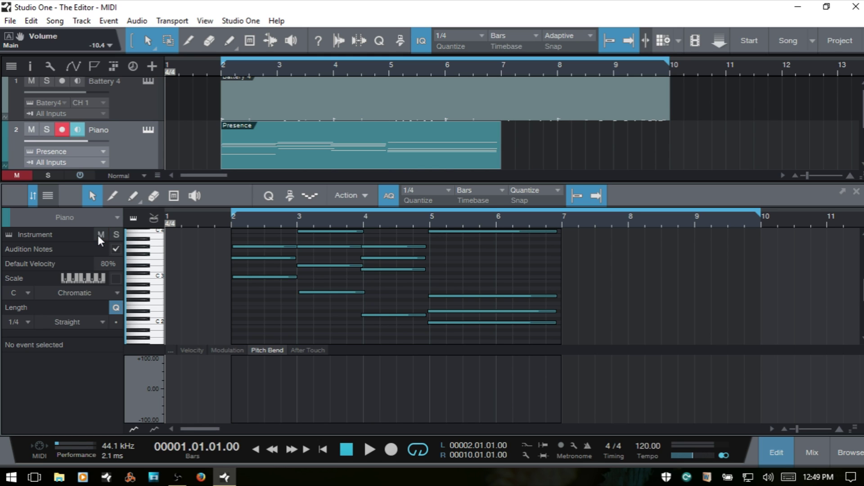
left_click(159, 255)
left_click(155, 297)
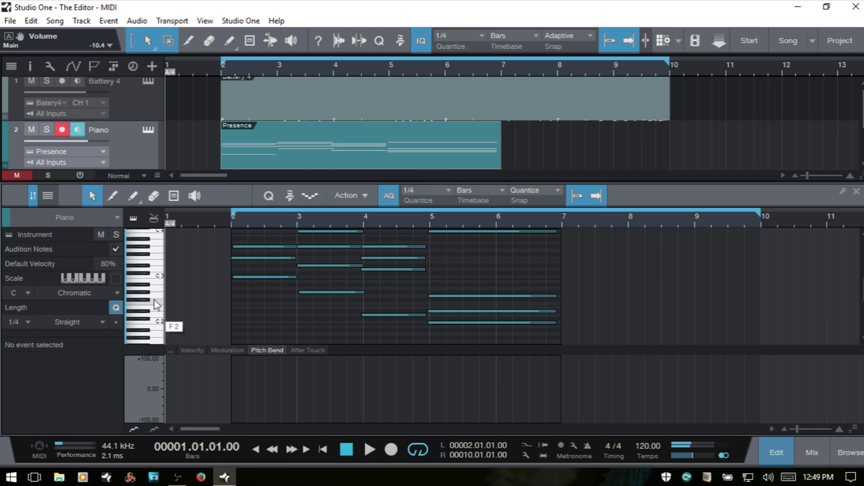
left_click(156, 270)
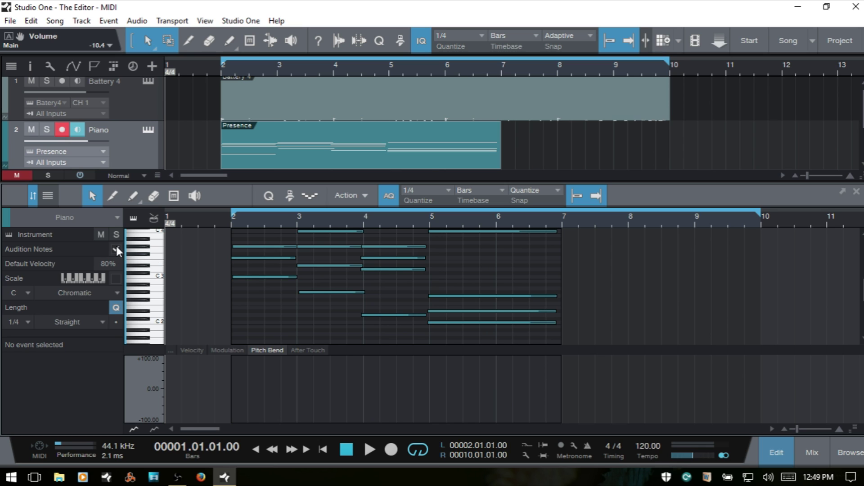
Step: Turn off Audition Notes and test it with a keyboard pitch and an F3 note near the end of bar 5
left_click(116, 249)
left_click(156, 272)
left_click(483, 257)
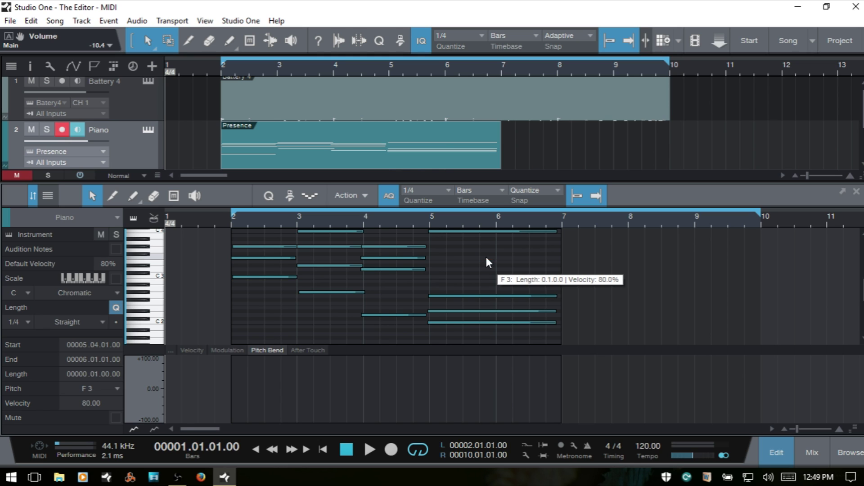
Step: With Audition Notes enabled, add F3 and E3 test notes, move the F3 to bar 6 beat 2, and undo the edits
left_click(116, 250)
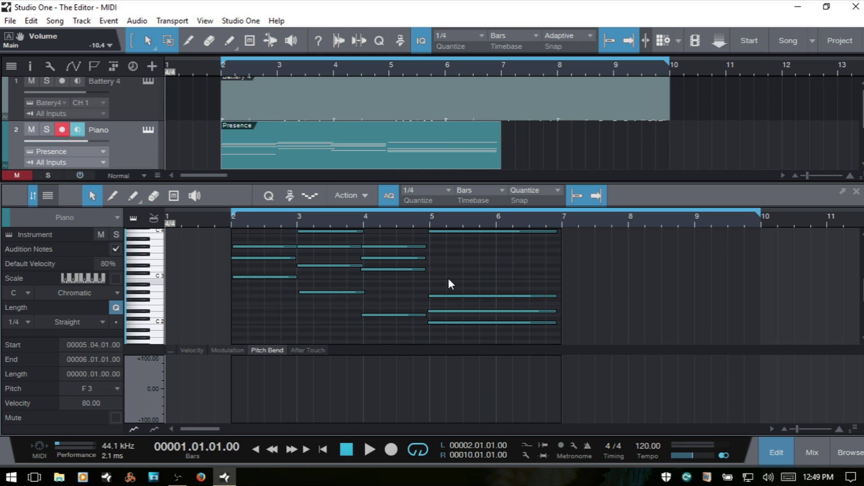
left_click(473, 257)
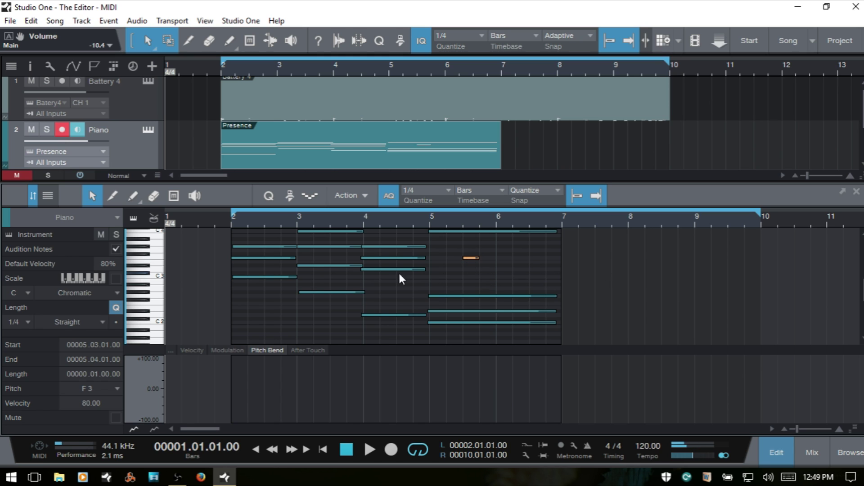
double_click(502, 261)
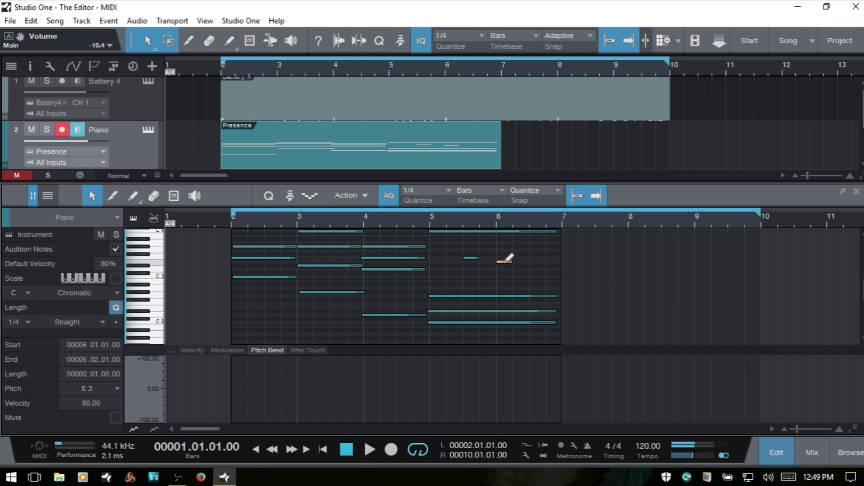
left_click_drag(468, 258, 520, 257)
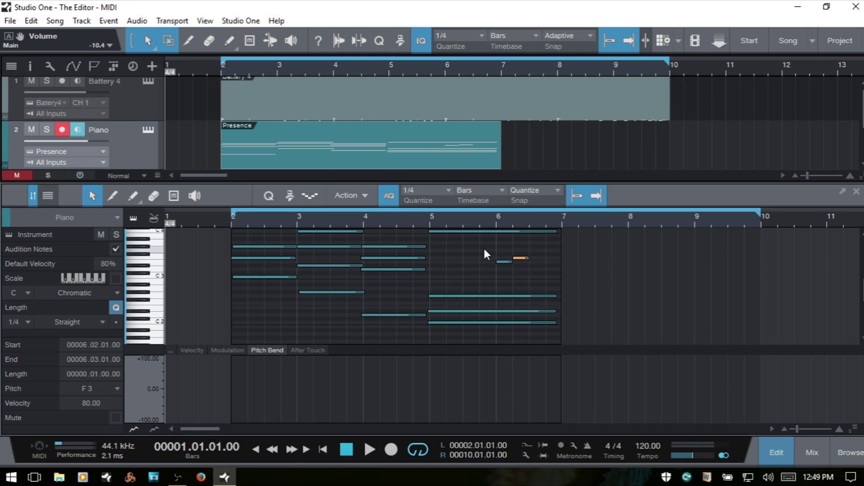
key("ctrl+z")
Step: With Audition Notes off, add an F#3 note and further test notes in bars 5 and 6, and delete them
left_click(116, 249)
left_click_drag(466, 256, 469, 253)
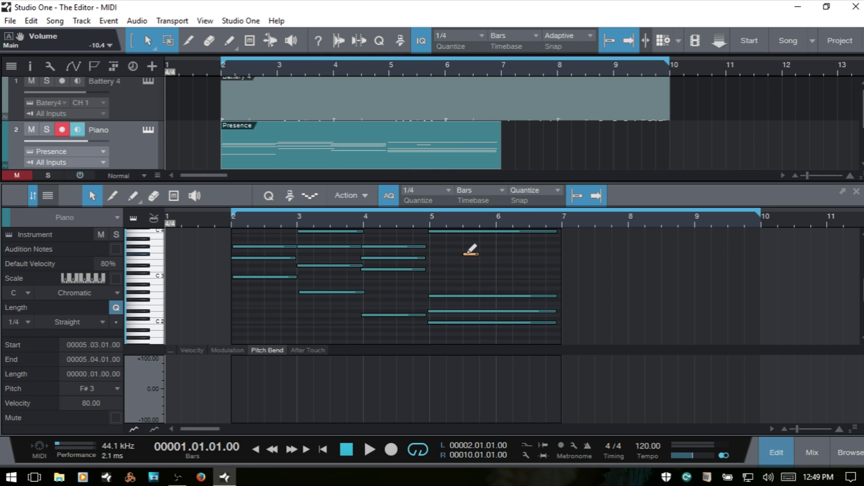
double_click(514, 261)
double_click(488, 272)
left_click_drag(463, 249, 551, 282)
key("Delete")
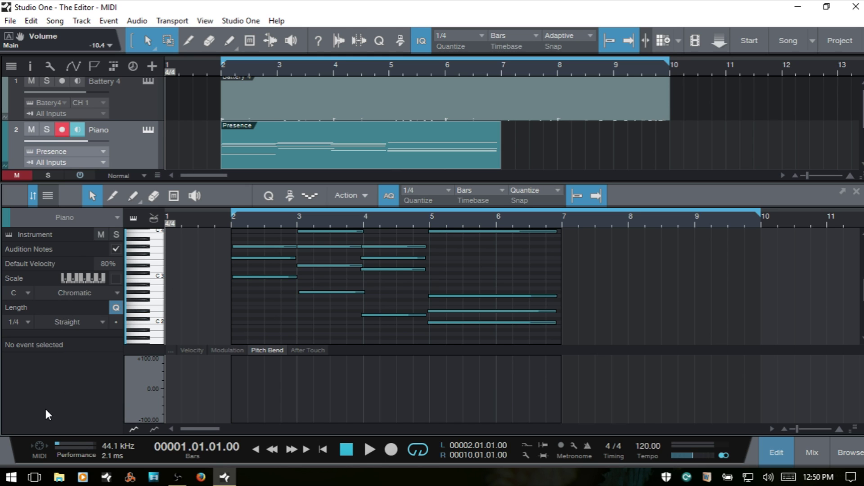
Step: Select the long G2 note at bar 5 and examine its start, end and length details
left_click(484, 295)
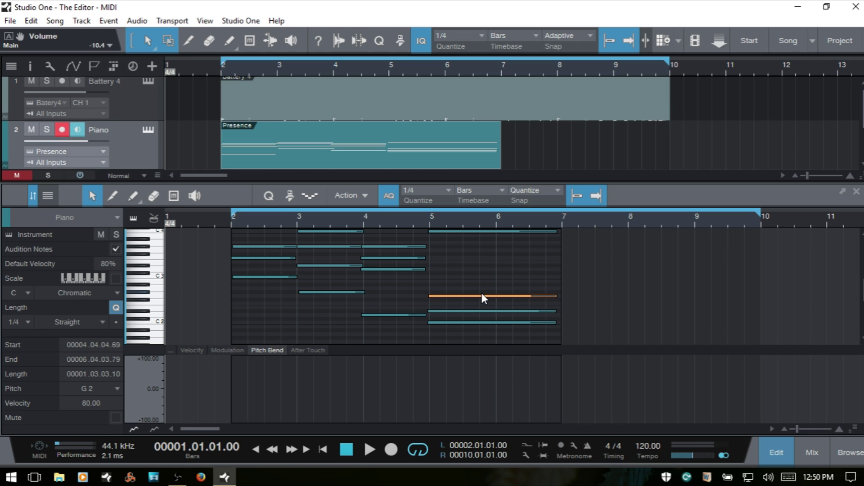
mouse_move(482, 293)
scroll(76, 374, "down", 1)
scroll(76, 373, "up", 3)
scroll(75, 374, "down", 1)
scroll(75, 343, "down", 1)
scroll(75, 343, "down", 1)
scroll(75, 343, "up", 2)
mouse_move(468, 295)
left_mouse_down()
mouse_move(428, 295)
mouse_move(461, 296)
left_mouse_up()
Step: Browse the available pitches for the selected G2 note and close the list without choosing one
left_click(39, 388)
left_click(117, 389)
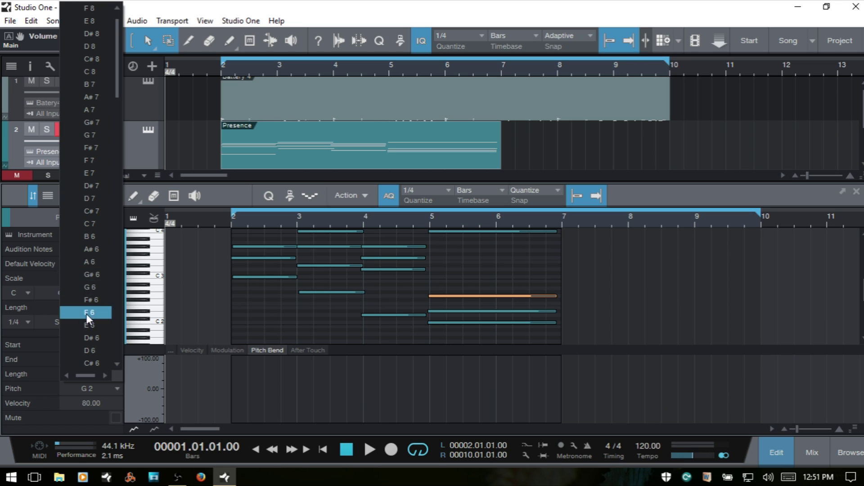
left_click(28, 386)
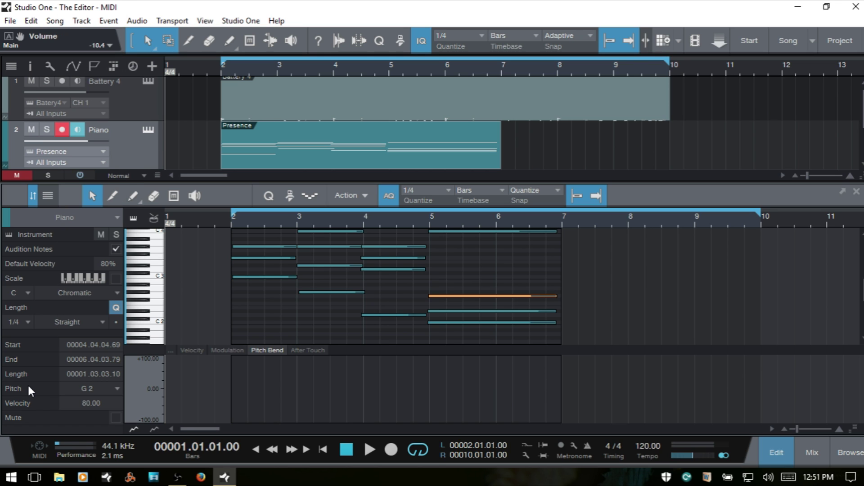
Step: Show the Velocity lane and set the G2 note's velocity to 80, muting and unmuting the note
left_click(193, 351)
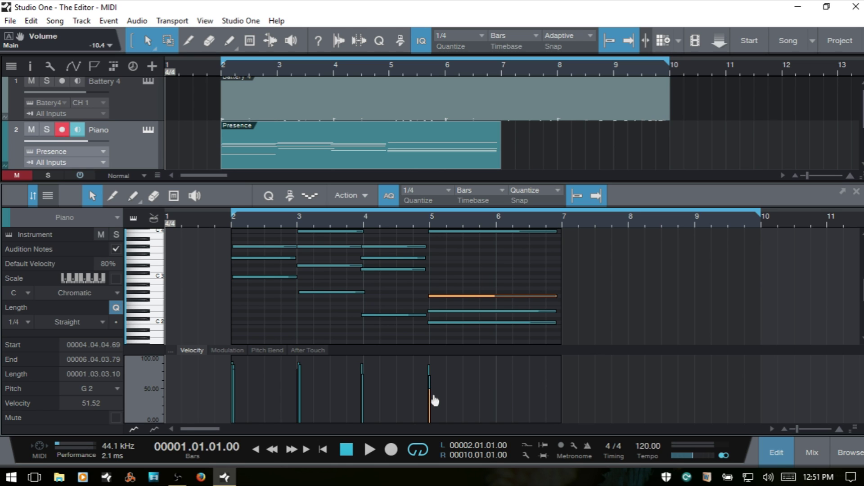
left_click(86, 404)
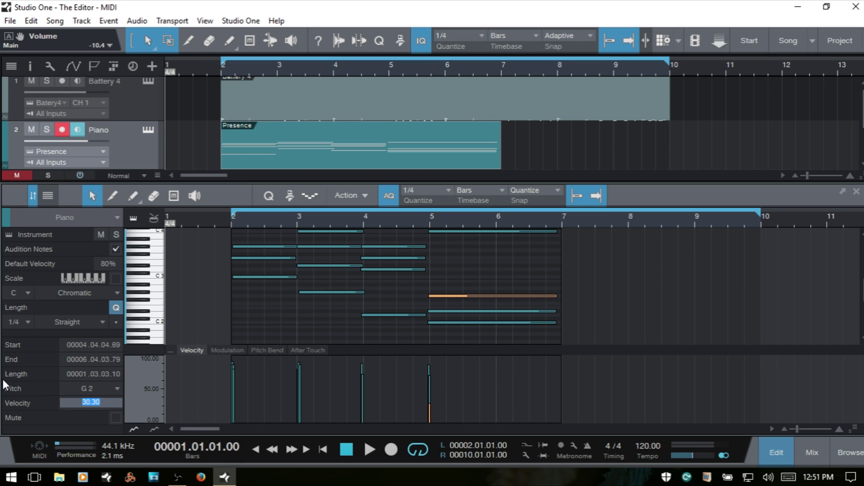
type("80")
key("Return")
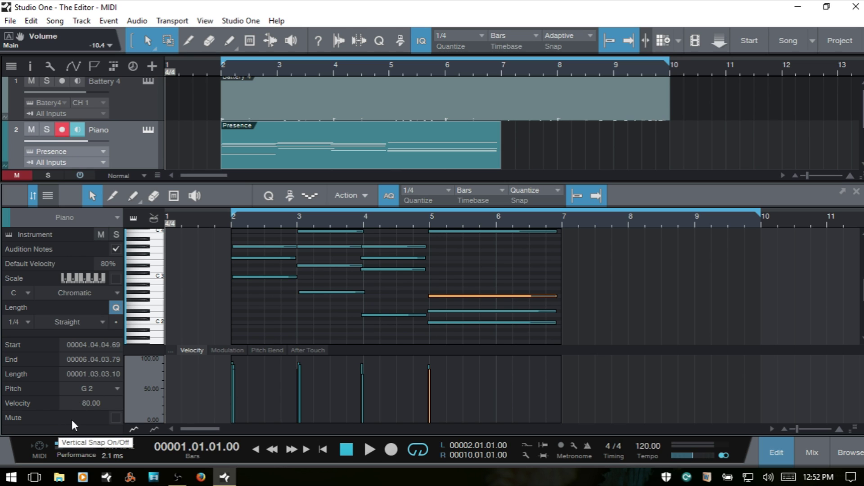
left_click(116, 418)
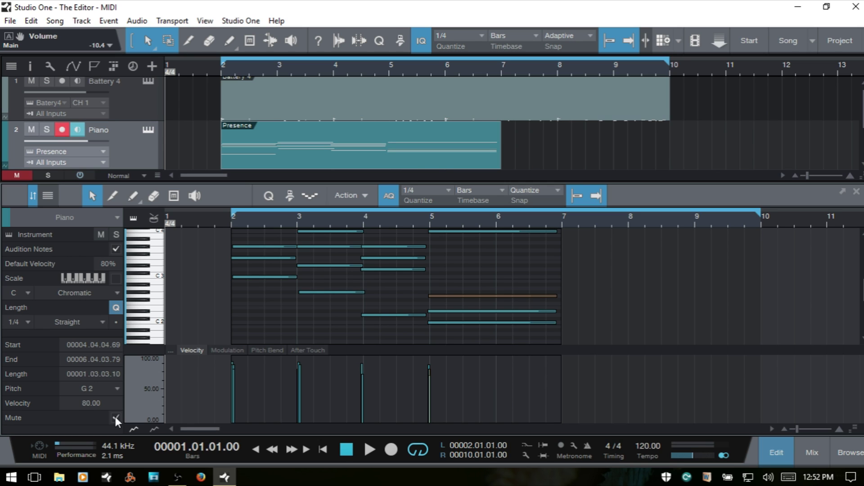
left_click(116, 418)
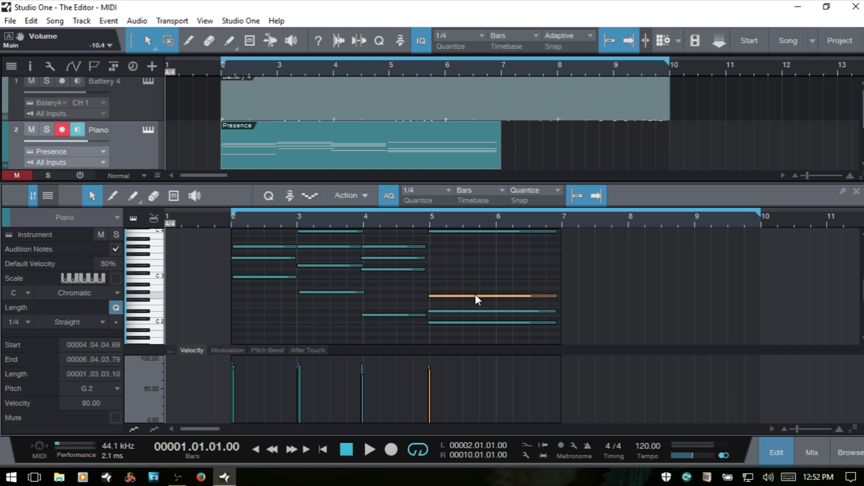
Step: Move the G2 note's start to 00005.01.01.00 and extend the three low notes of that chord to bar 7
mouse_move(475, 294)
left_mouse_down()
mouse_move(454, 297)
mouse_move(491, 299)
mouse_move(479, 295)
left_mouse_up()
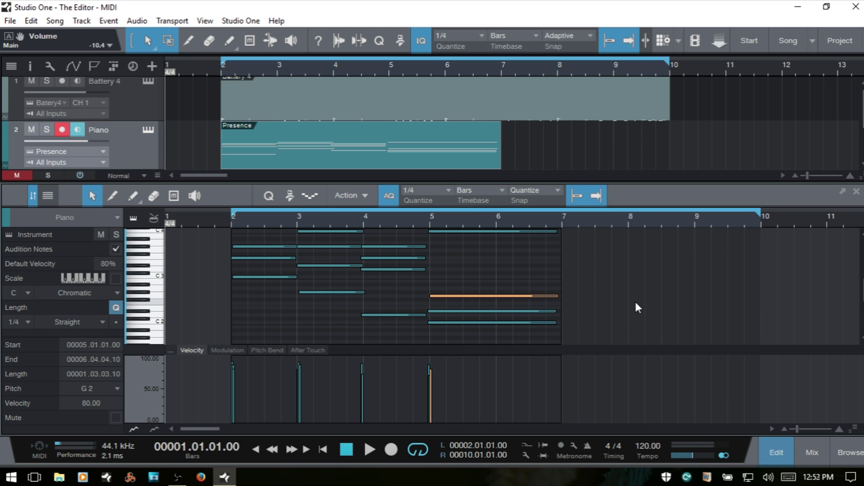
left_click_drag(463, 264, 520, 348)
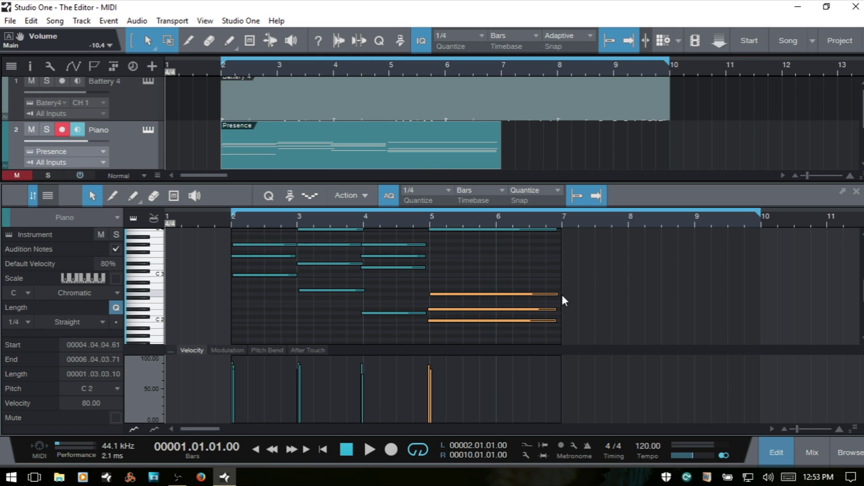
mouse_move(558, 294)
left_mouse_down()
mouse_move(530, 294)
mouse_move(555, 294)
left_mouse_up()
Step: Add a short D#3 note on beat 3 of bar 5 and remove it again
left_click(475, 262)
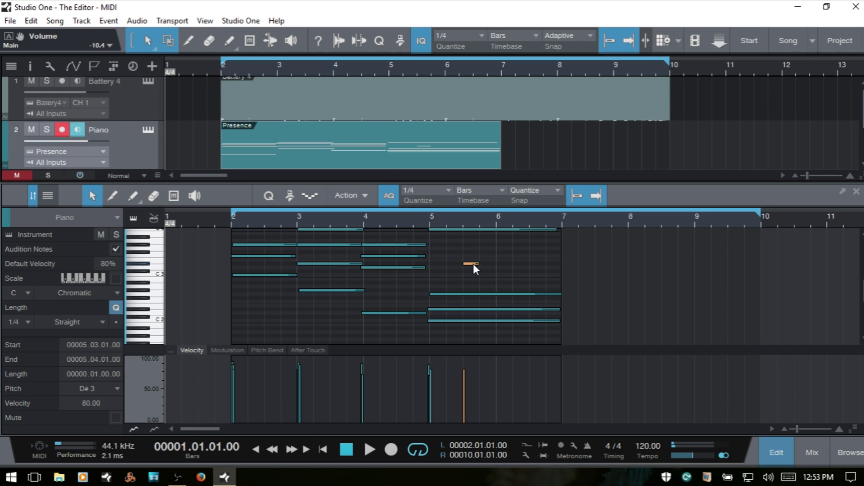
double_click(474, 265)
Step: Activate the Split tool and toggle the editor's Autoscroll-side snap-area option off and on while checking the split position
key("2")
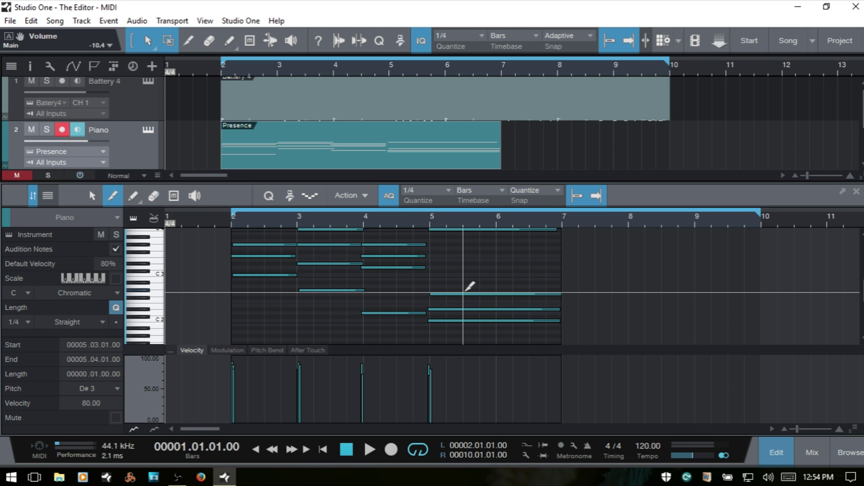
left_click(577, 197)
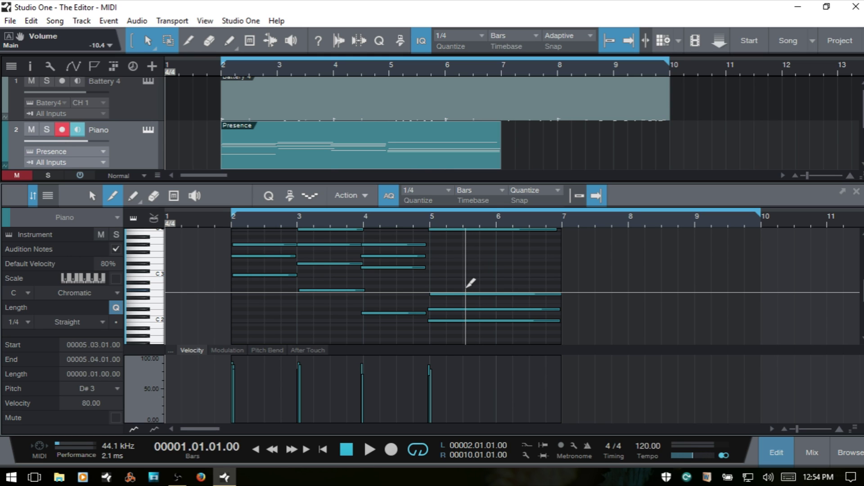
left_click(578, 196)
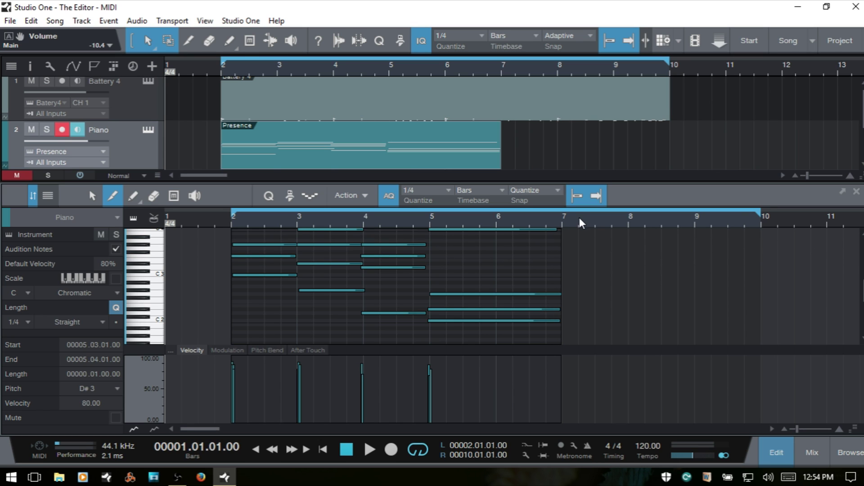
left_click(577, 196)
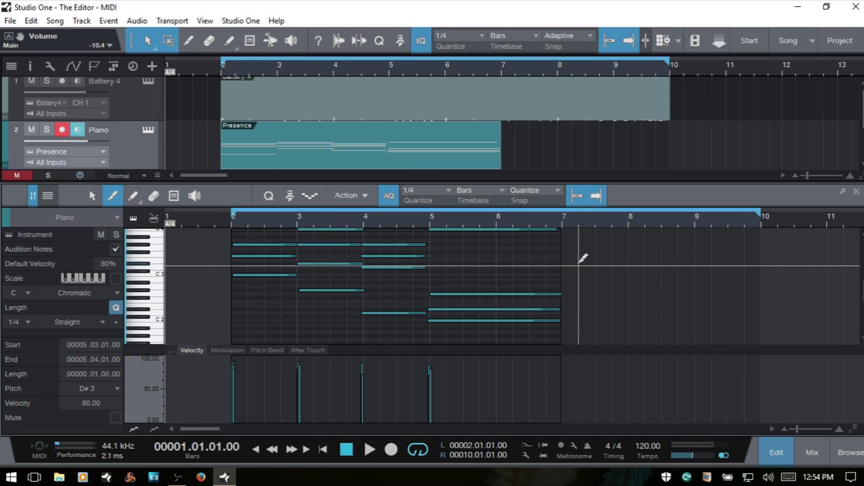
key("n")
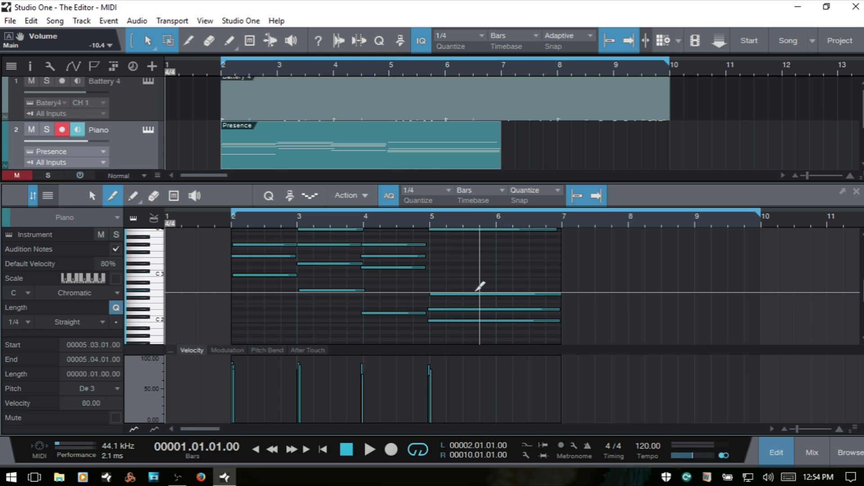
Step: Split the G2 note at 00005.04.01.00, select each part in turn, and restore it as one note
left_click(480, 294)
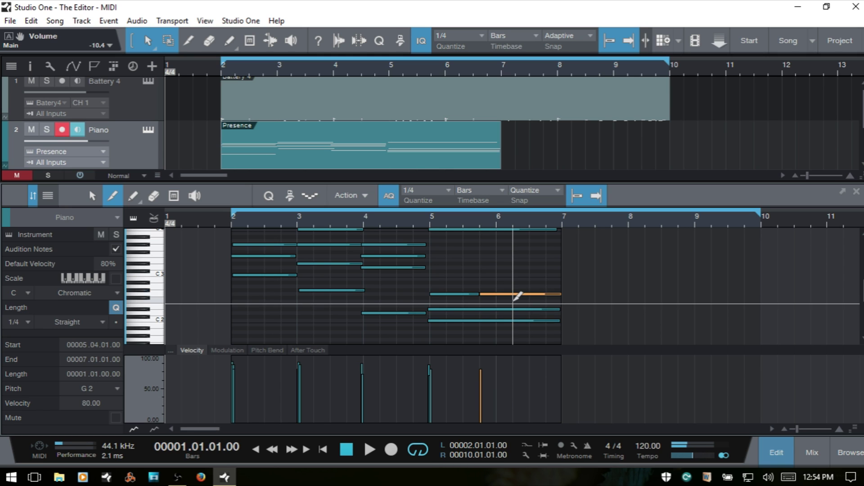
key("1")
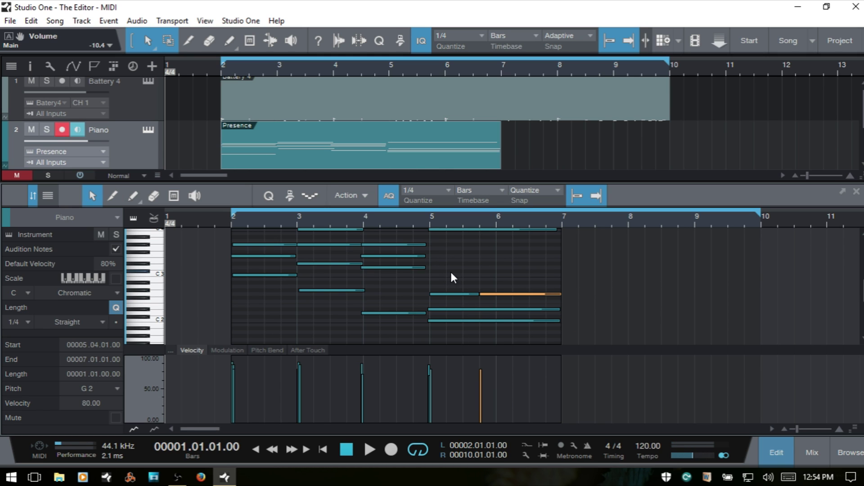
left_click(453, 294)
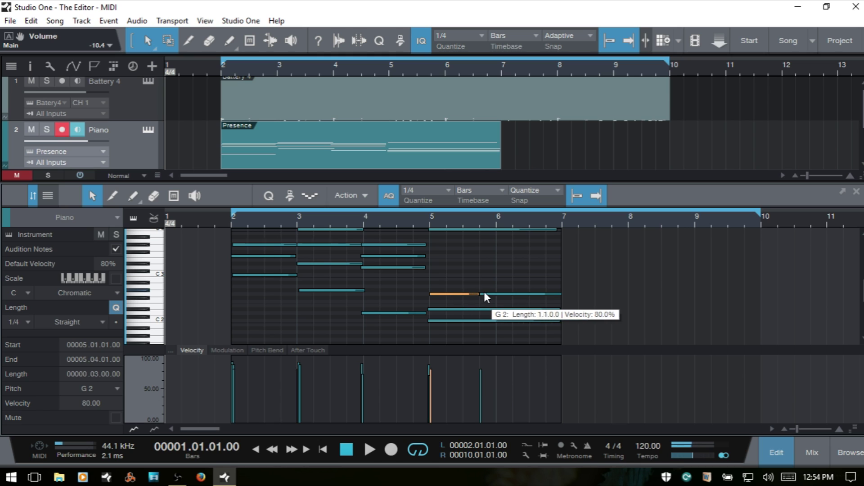
left_click(500, 293)
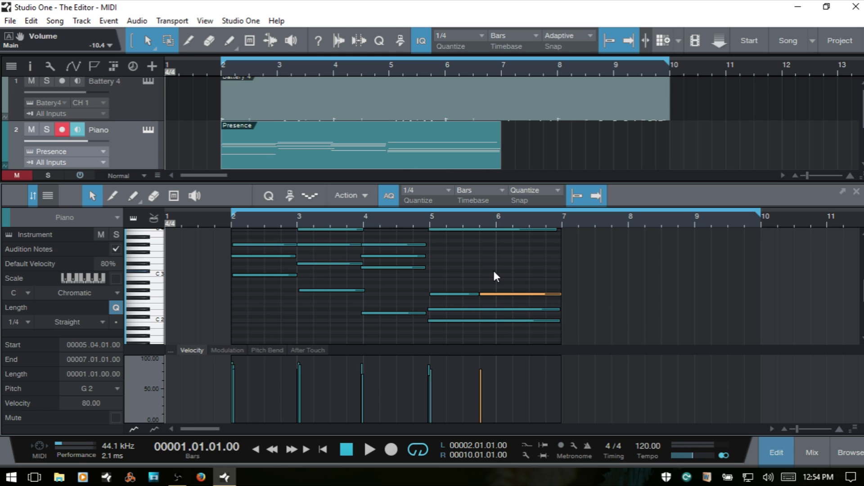
key("g")
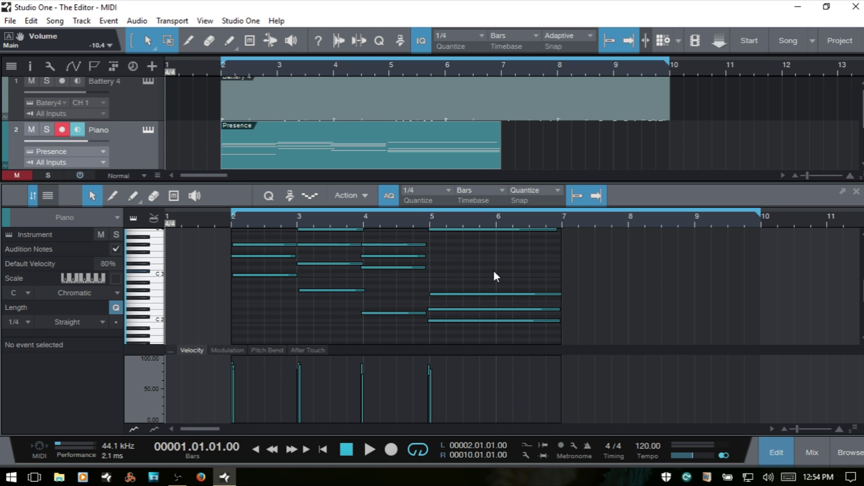
Step: Paint a D#3 note on beat 3 of bar 5, set quantize to 1/1 and place the note at bar 6
key("5")
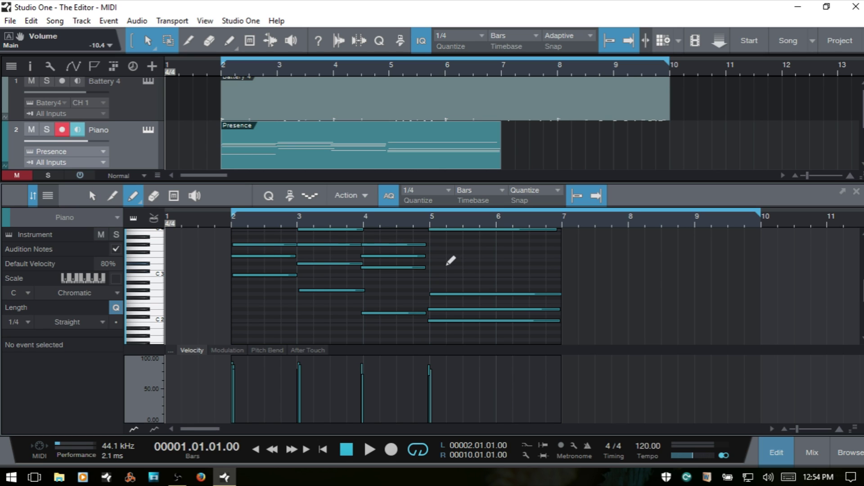
left_click(470, 264)
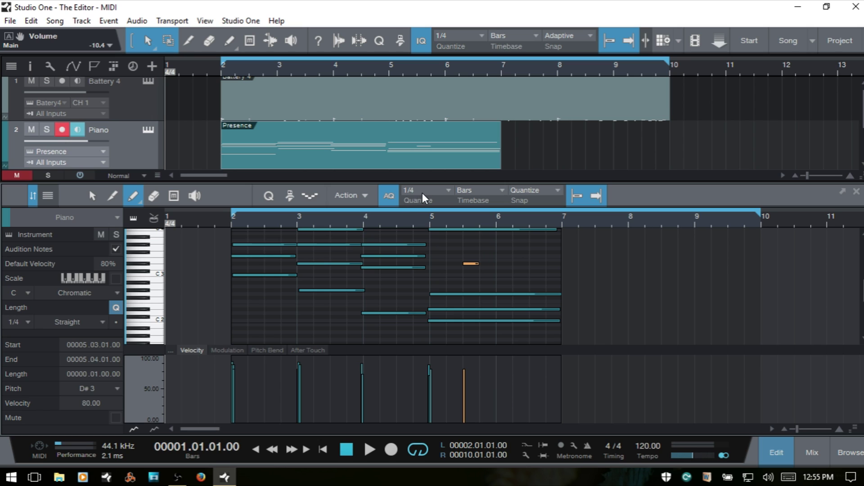
left_click(449, 190)
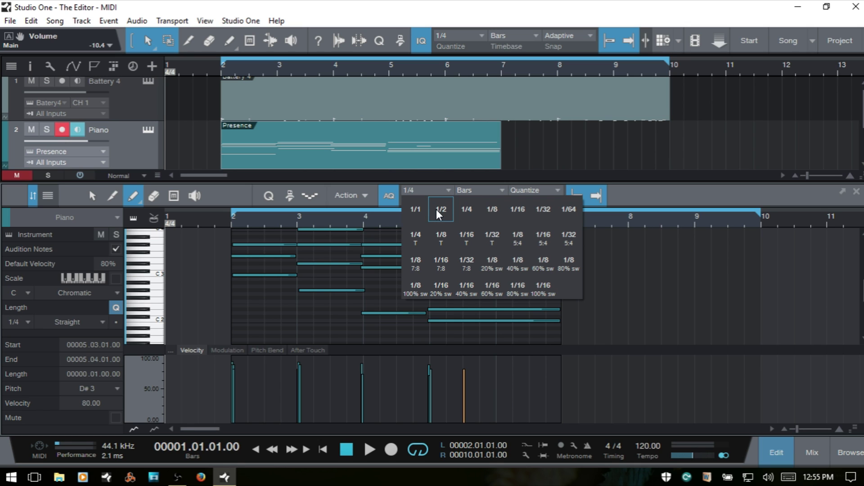
left_click(417, 210)
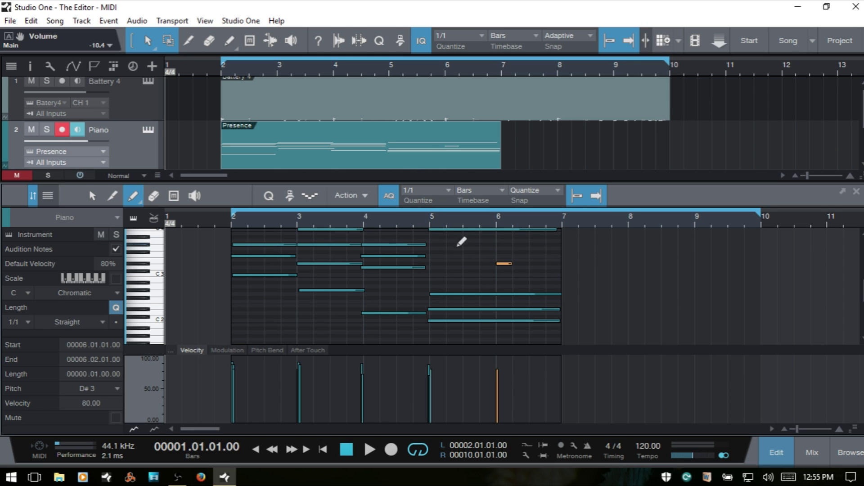
Step: Paint a one-bar C3 note at bar 5 and adjust the lengths of the C3 and D#3 notes
left_click(459, 274)
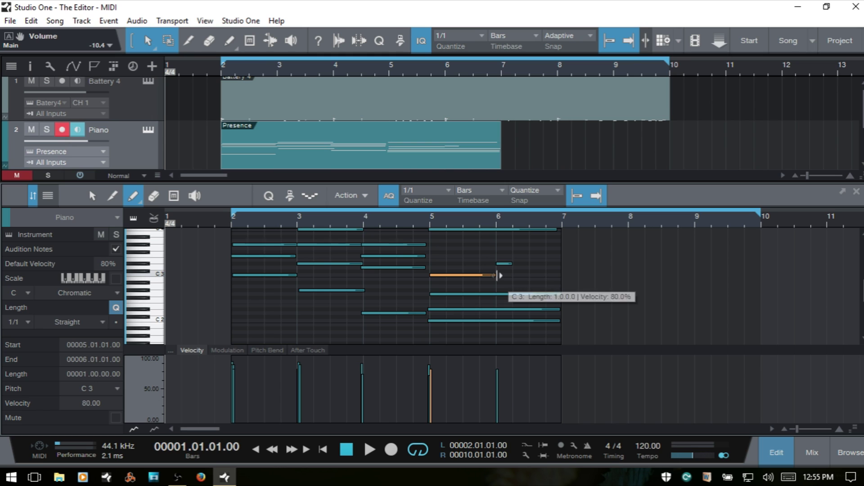
left_click_drag(499, 275, 527, 264)
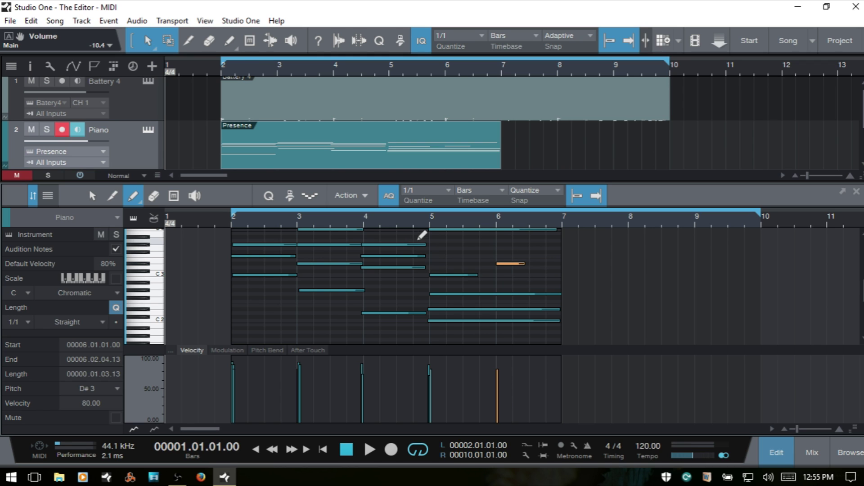
Step: Set quantize to 1/4, move the D#3 note to 00005.03.01.00 and extend its end to 00006.01.01.00
left_click(450, 190)
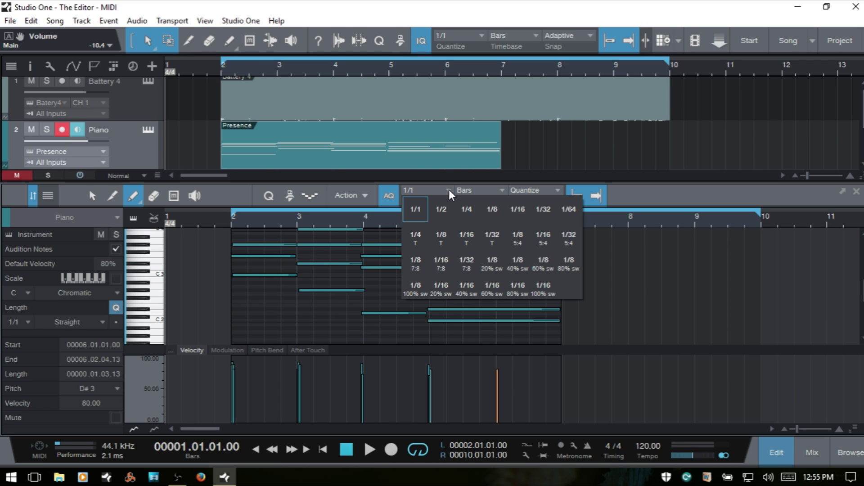
left_click(471, 209)
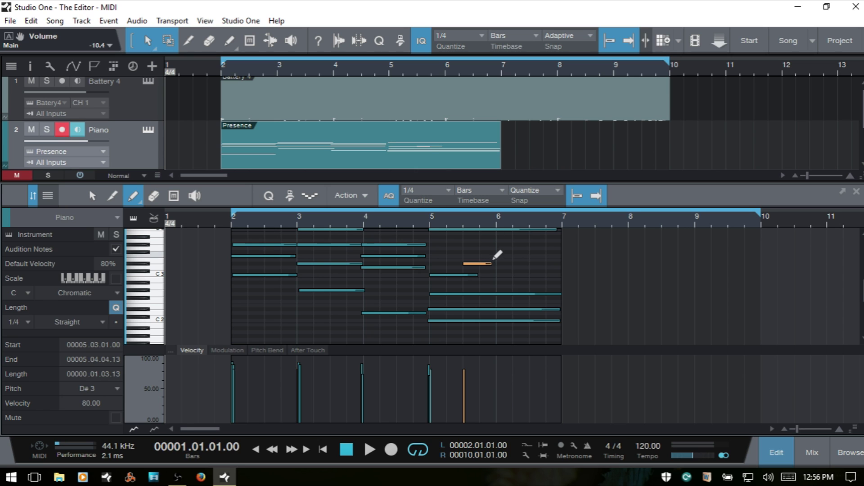
mouse_move(492, 266)
left_mouse_down()
mouse_move(556, 266)
mouse_move(495, 266)
left_mouse_up()
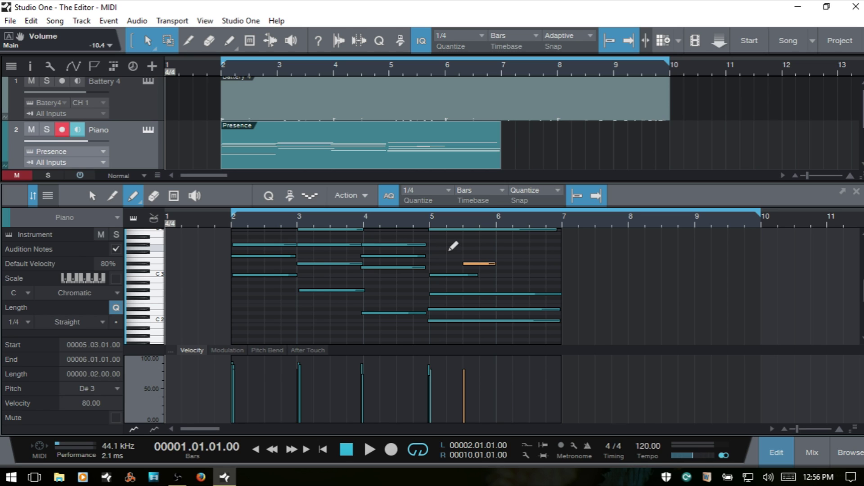
Step: Erase the painted D#3 and C3 notes in bar 5 with the Eraser tool
key("4")
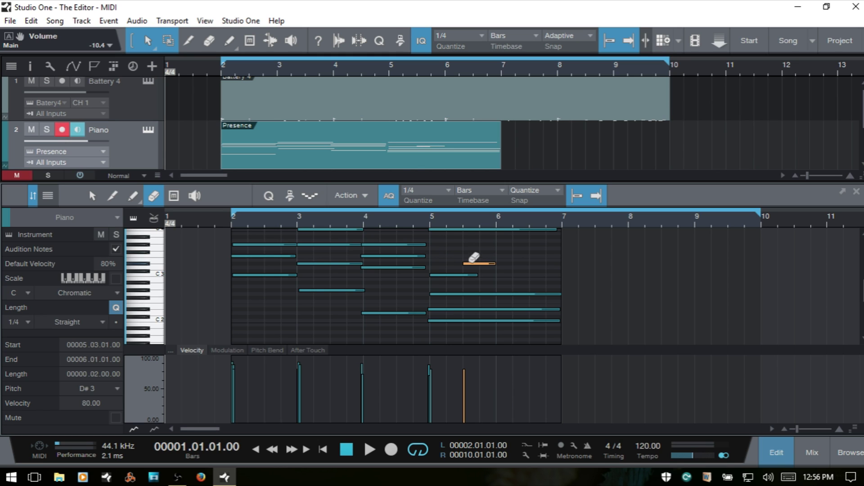
left_click(489, 262)
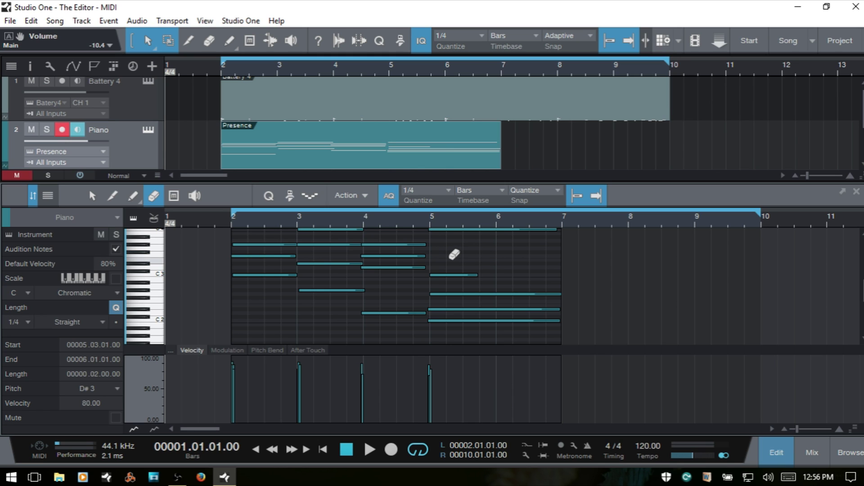
left_click(466, 274)
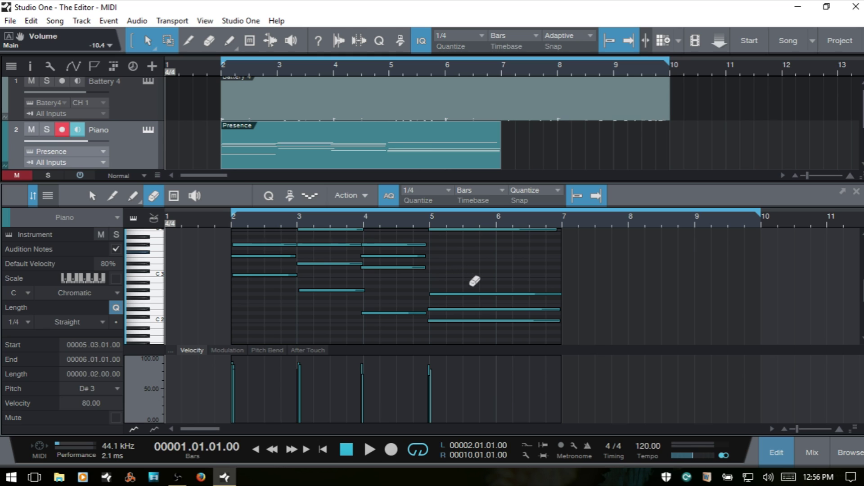
Step: Erase the three low notes starting at bar 5 in one sweep and undo the erasure
left_click_drag(479, 282, 515, 334)
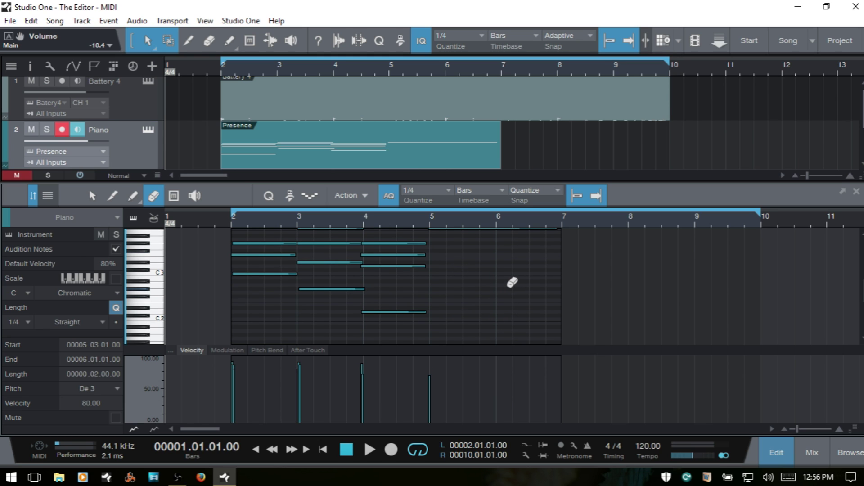
key("ctrl+z")
key("ctrl+z")
key("ctrl+z")
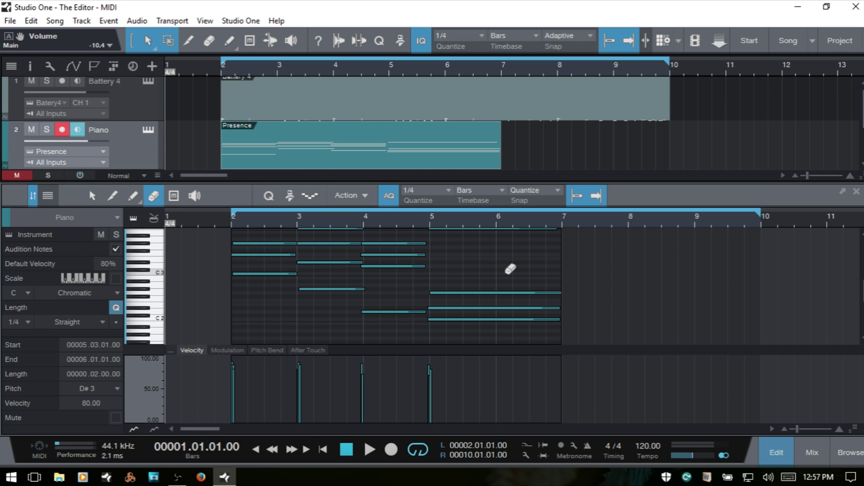
Step: Use the Mute tool to mute and unmute the G2 note and the group of three low notes starting at bar 5
key("2")
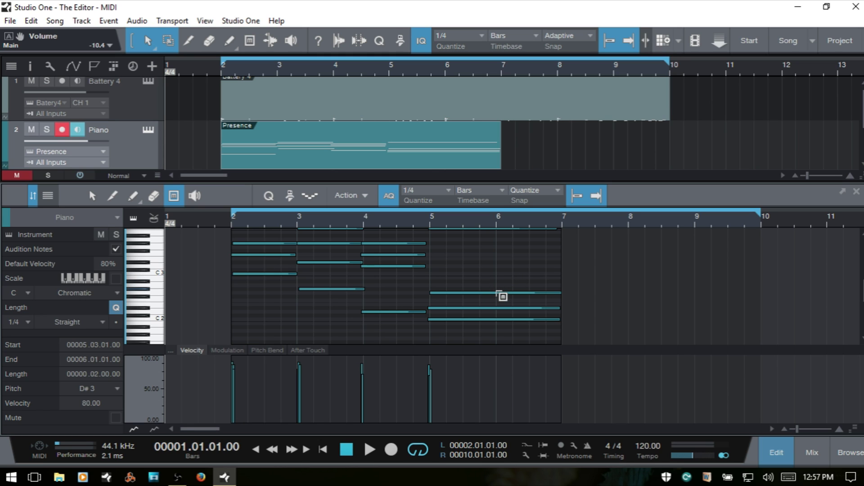
mouse_move(498, 292)
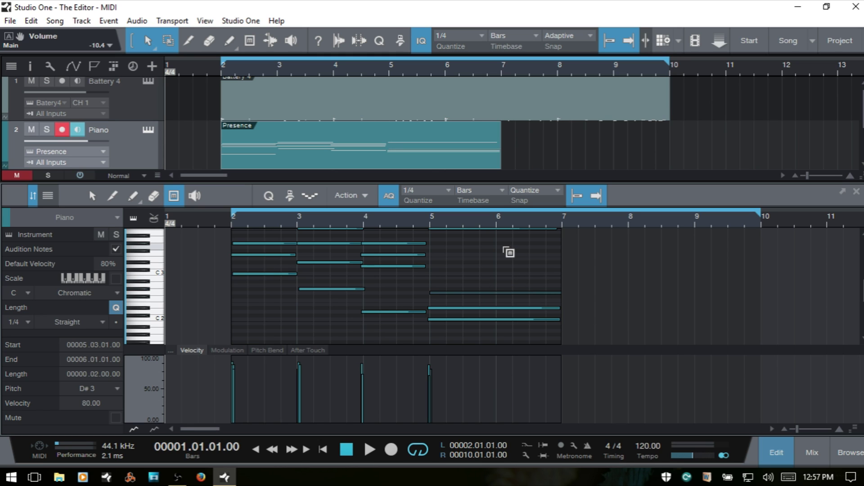
left_click_drag(463, 266, 554, 341)
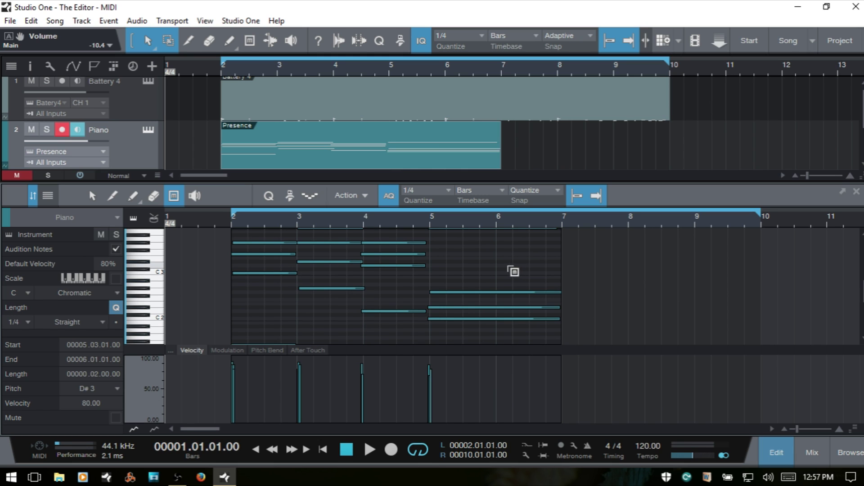
left_click_drag(478, 261, 544, 335)
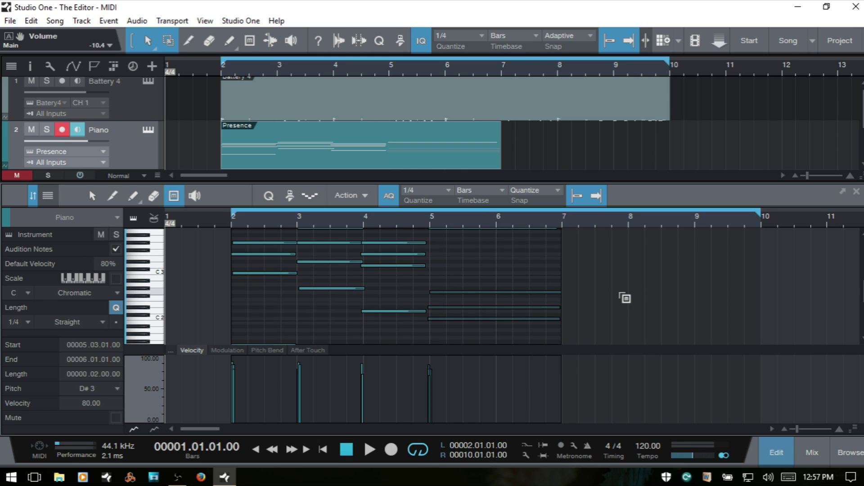
left_click_drag(479, 262, 544, 337)
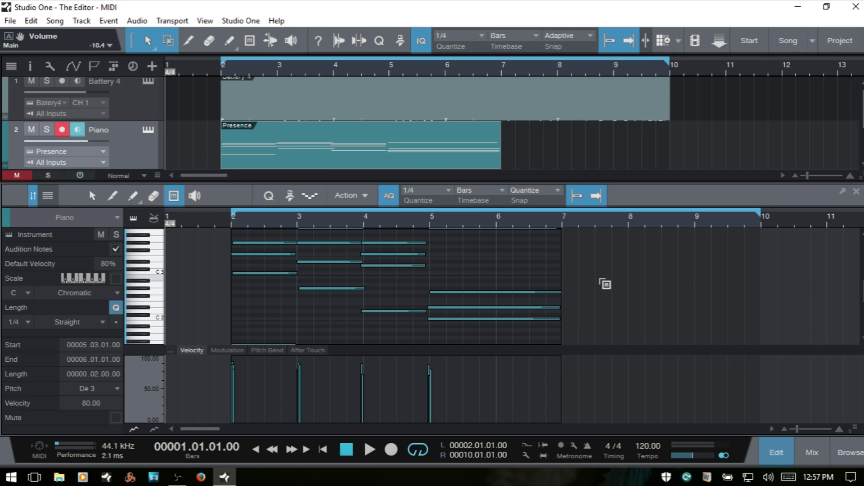
Step: Audition the piano part in solo from several positions with the Listen tool
key("8")
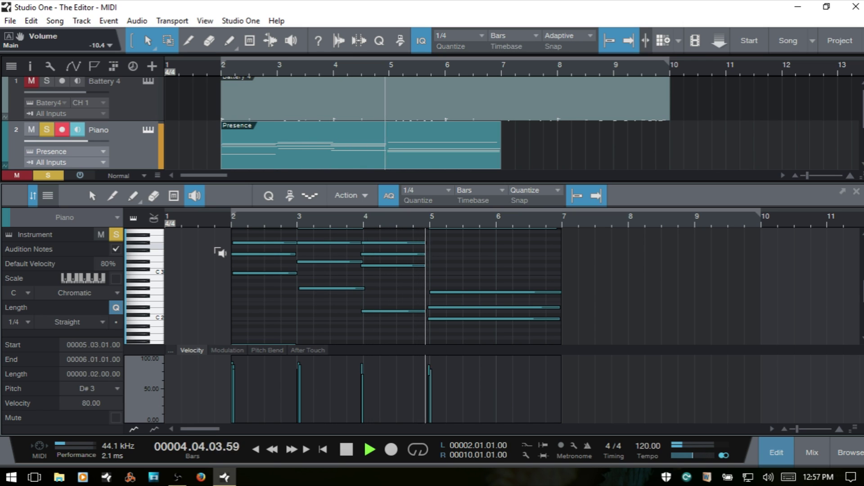
key("space")
key("KP_Divide")
key("s")
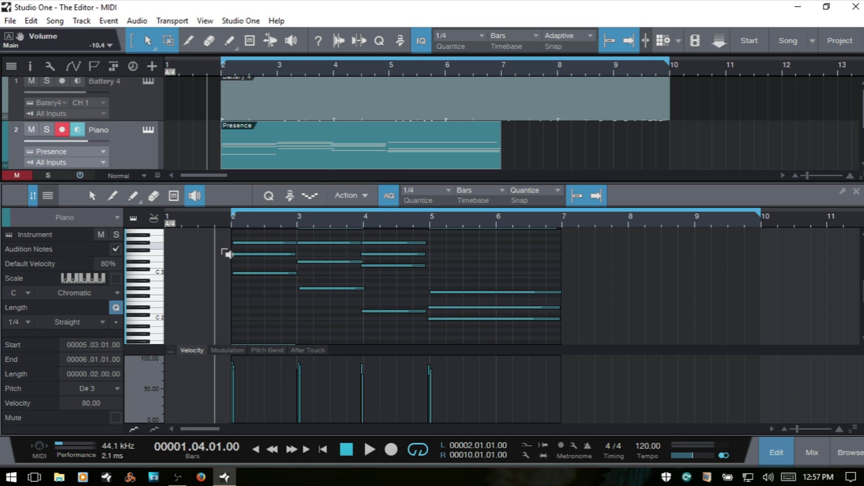
left_click(243, 254)
left_click(348, 272)
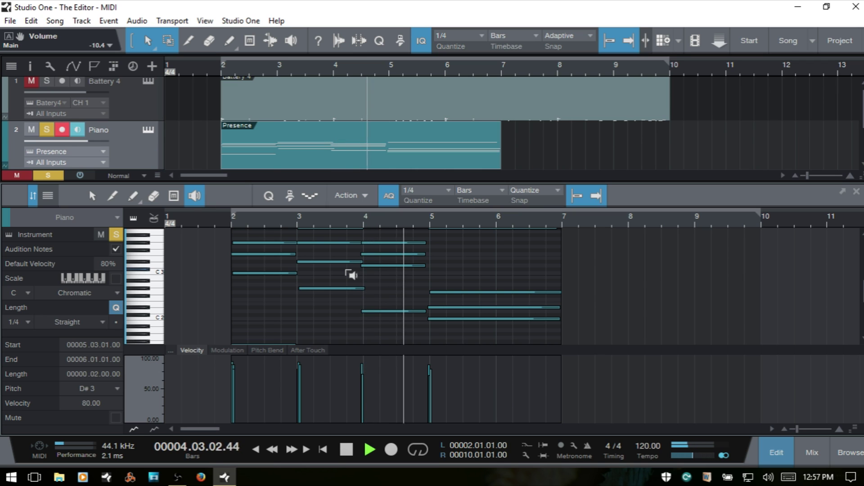
left_click(419, 283)
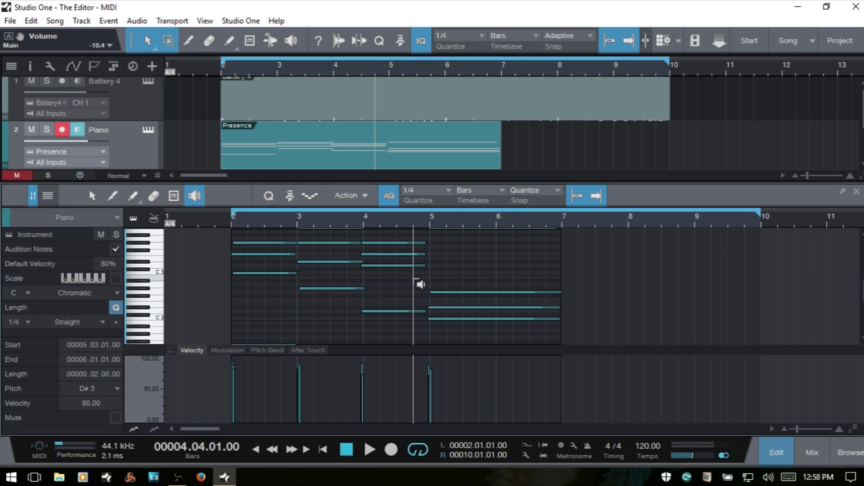
Step: Return to the Arrow tool, examine the editor's Quantize, Macro and Step Record options, and review the available note Actions
key("1")
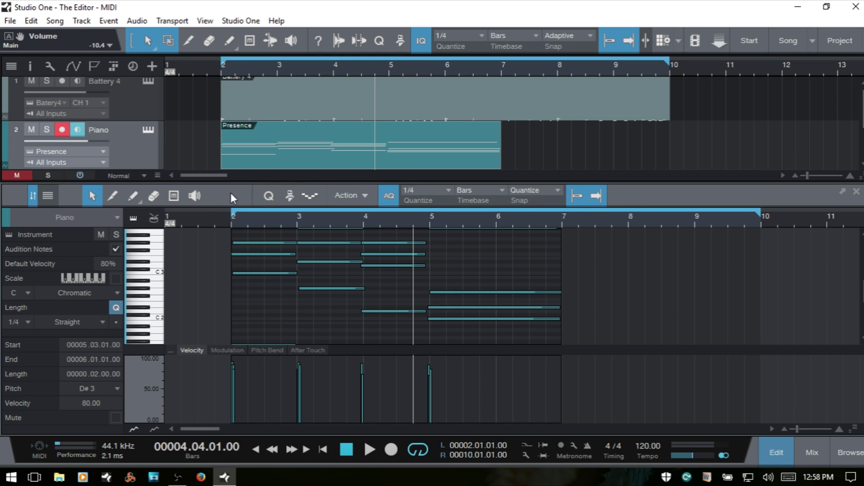
left_click(269, 196)
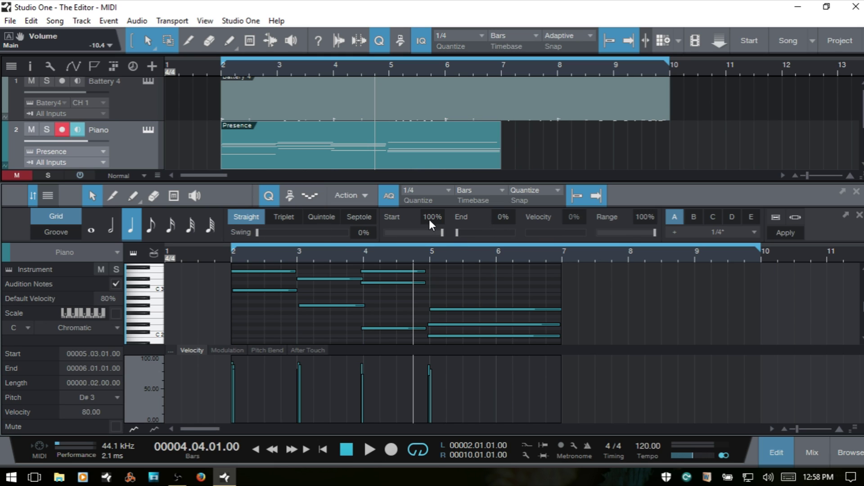
left_click(290, 196)
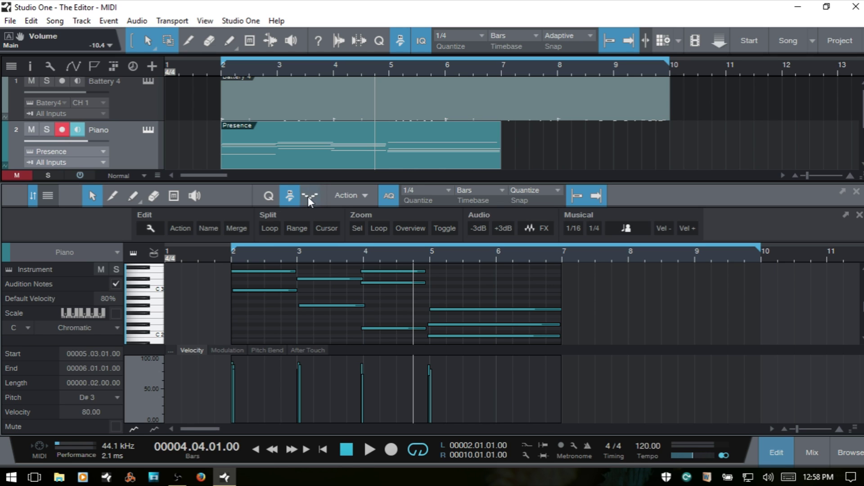
left_click(308, 197)
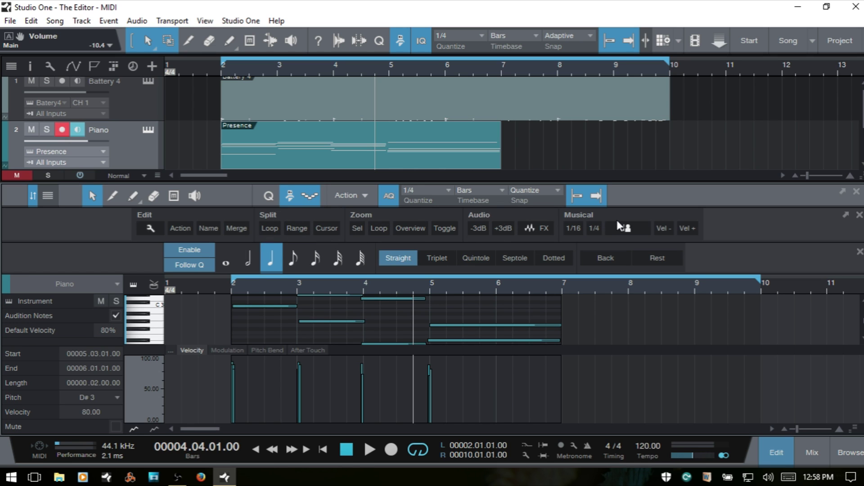
left_click(309, 198)
left_click(290, 197)
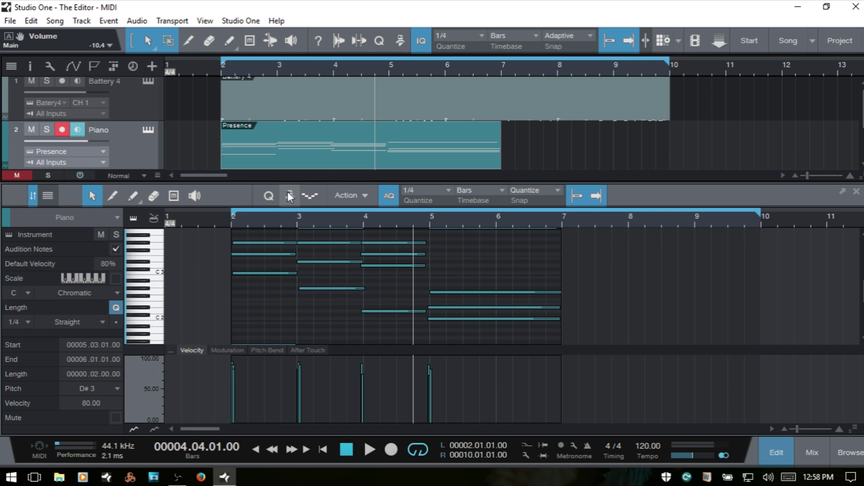
left_click(365, 194)
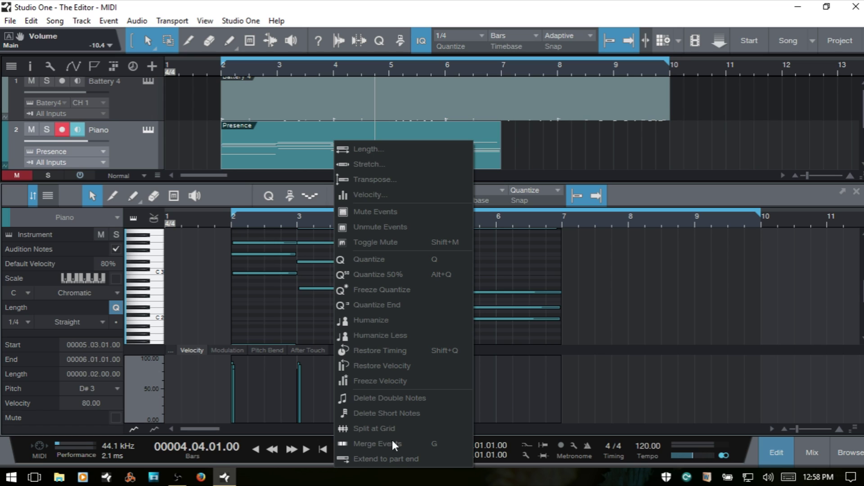
left_click(650, 288)
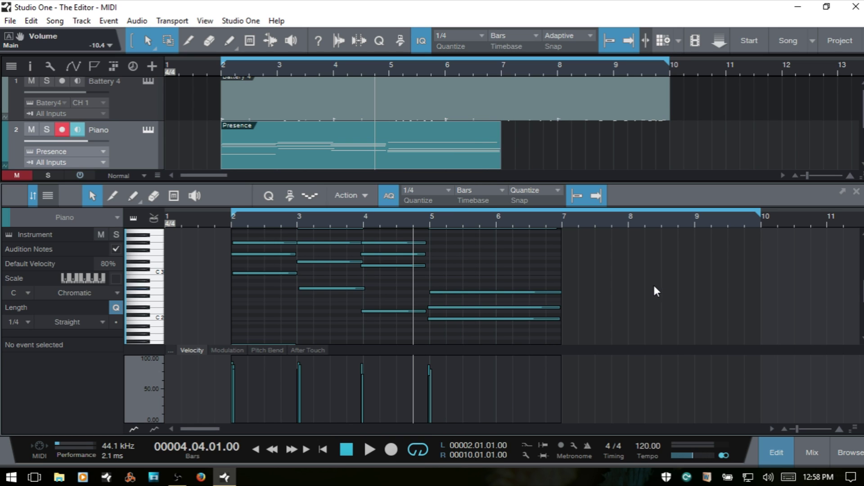
Step: Examine the Musical Functions available for the Battery 4 part in the arrangement, leaving the part unaltered
left_click(577, 112)
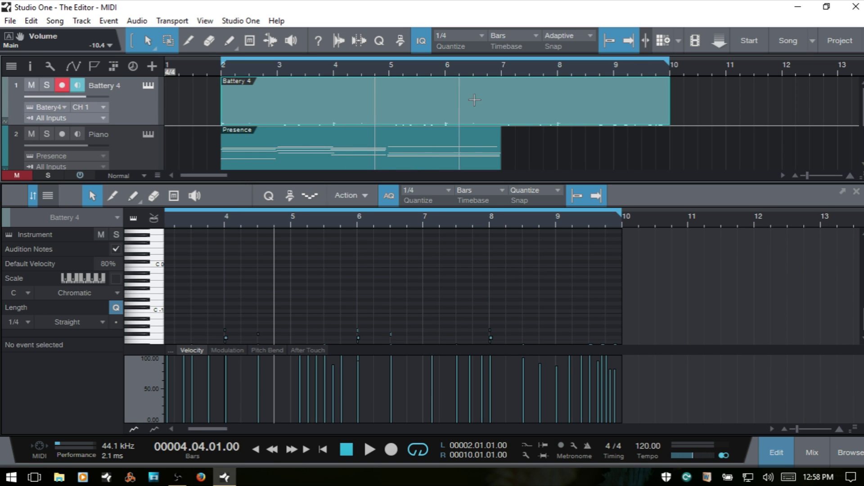
right_click(552, 108)
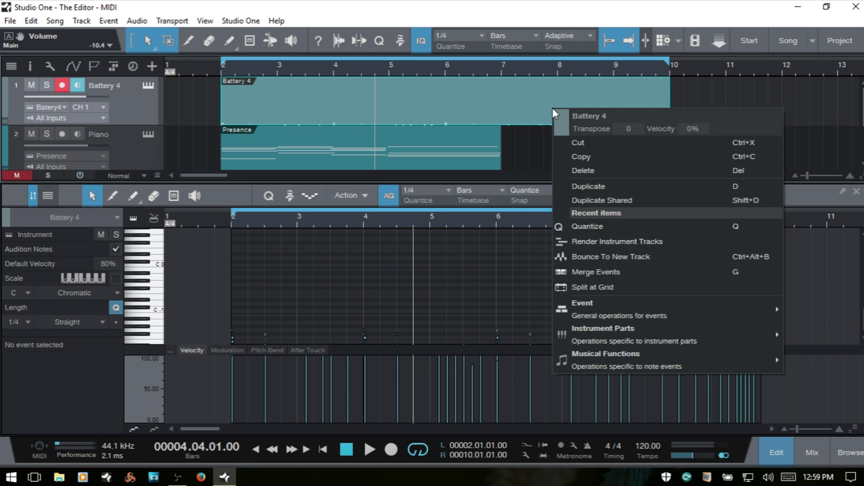
mouse_move(634, 357)
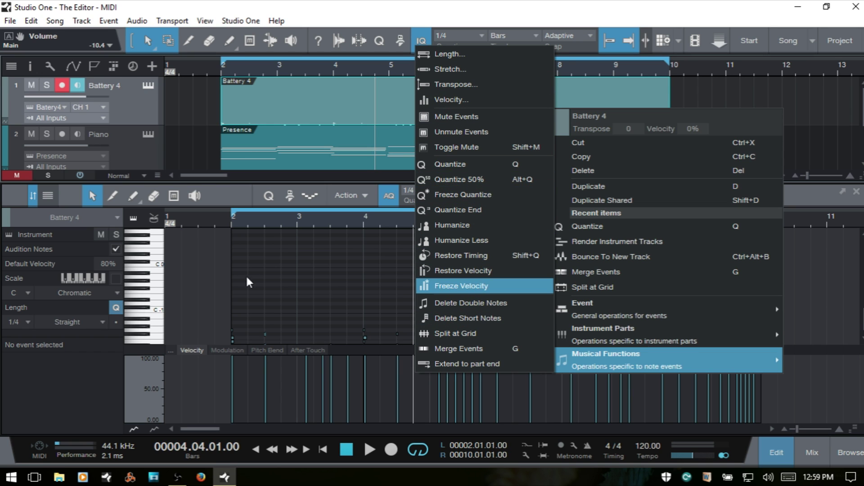
left_click(304, 274)
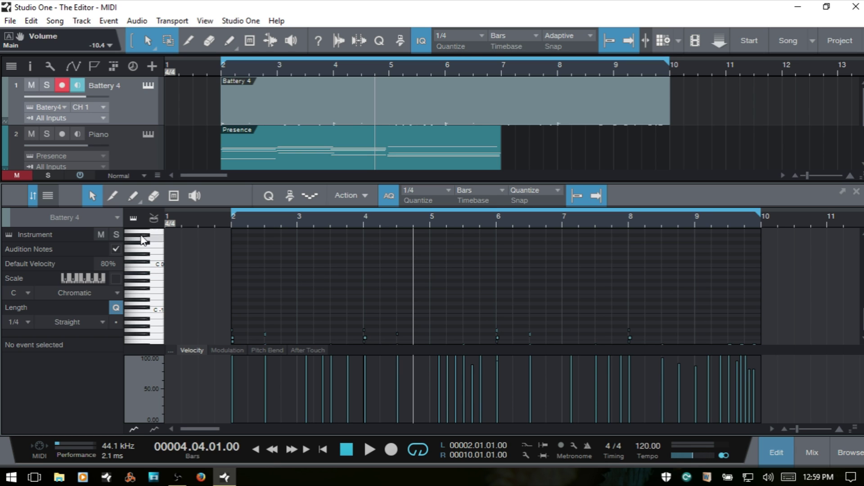
Step: Switch the editor back to the Piano track and review the Musical Functions for the G2 note starting at bar 5
left_click(101, 222)
left_click(73, 243)
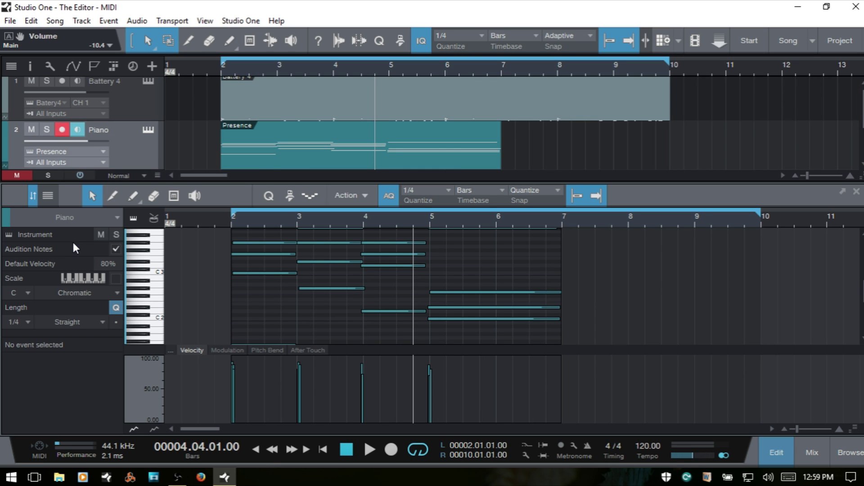
left_click(486, 292)
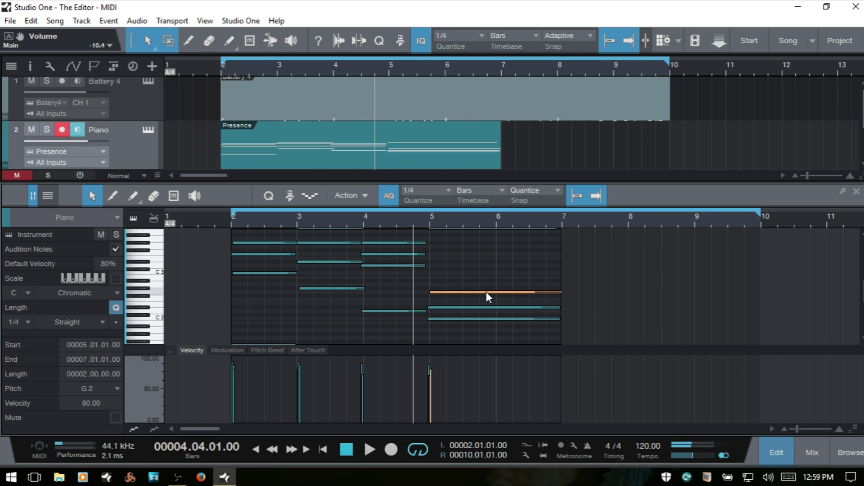
right_click(486, 292)
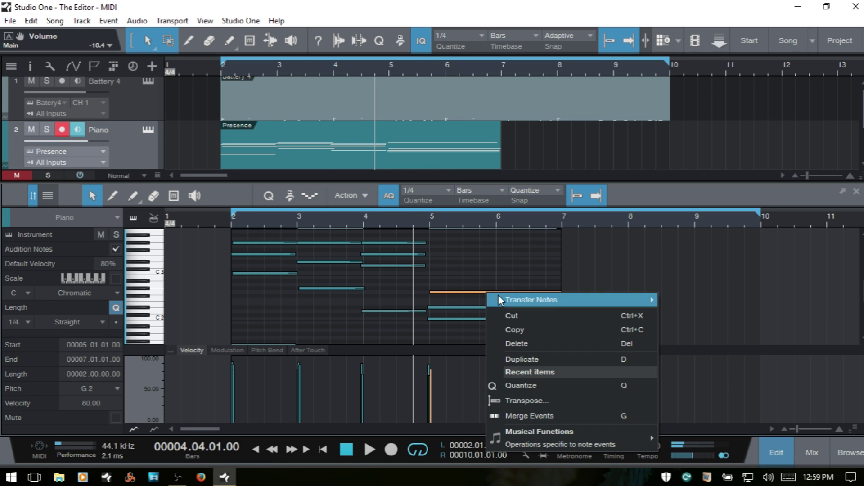
mouse_move(550, 436)
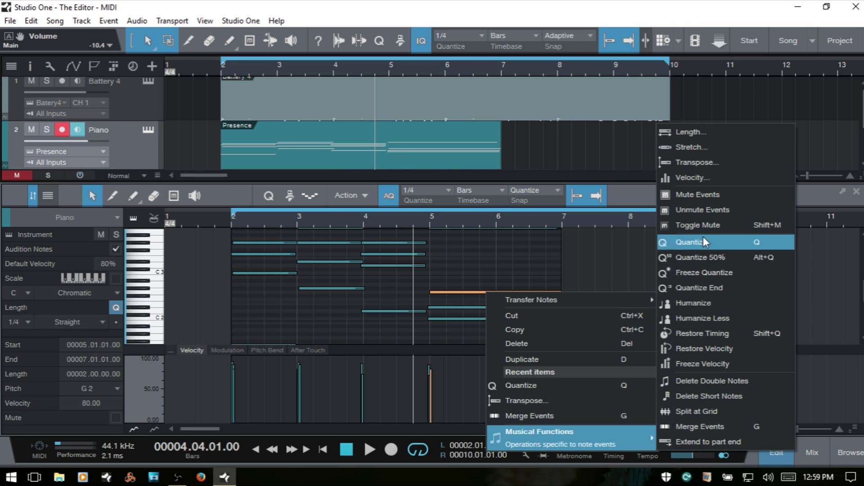
left_click(831, 303)
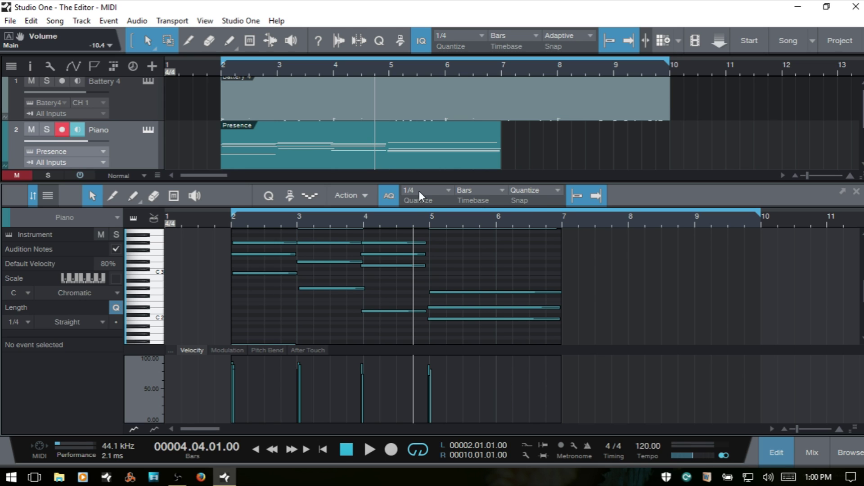
Step: Review the editor's quantize values and try the Seconds, Samples and Frames timebases before returning to Bars
left_click(447, 190)
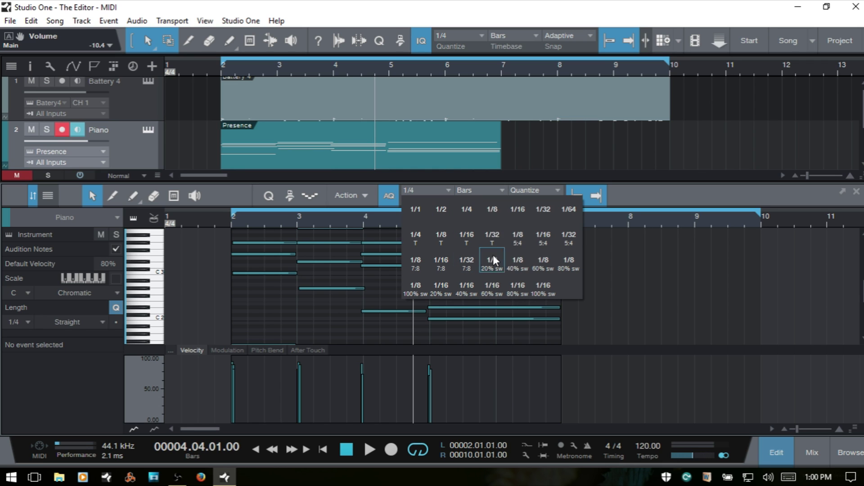
left_click(423, 190)
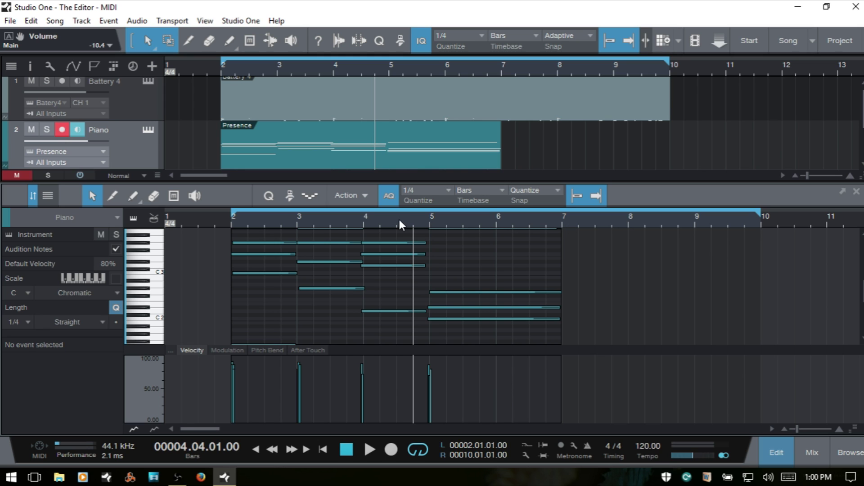
left_click(502, 190)
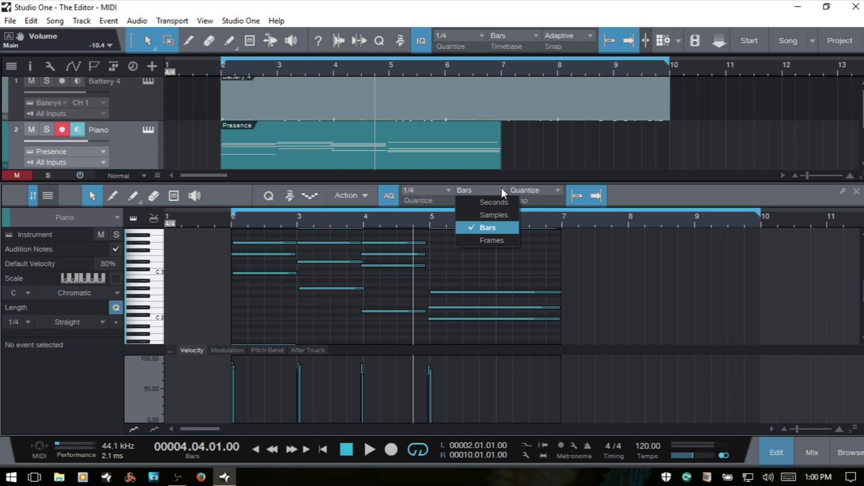
left_click(492, 204)
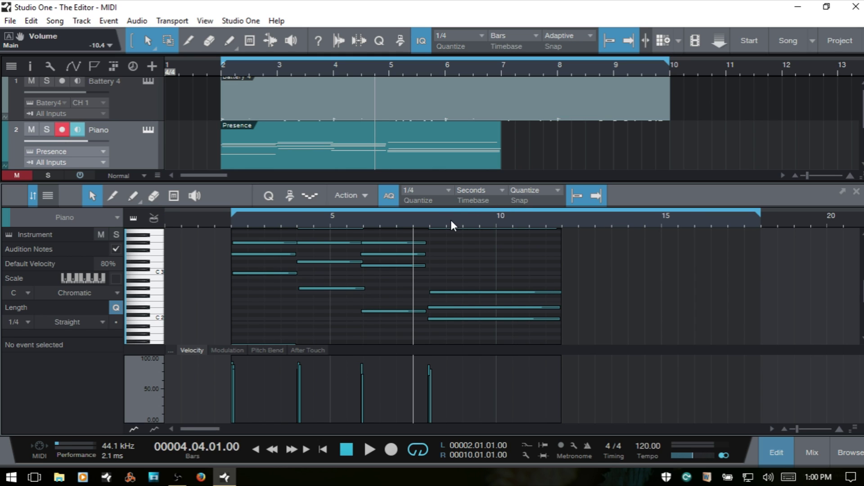
left_click(500, 189)
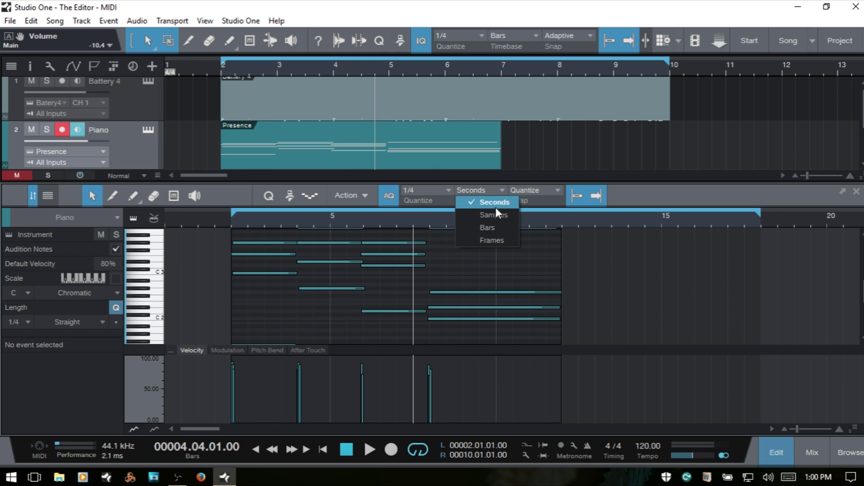
left_click(495, 216)
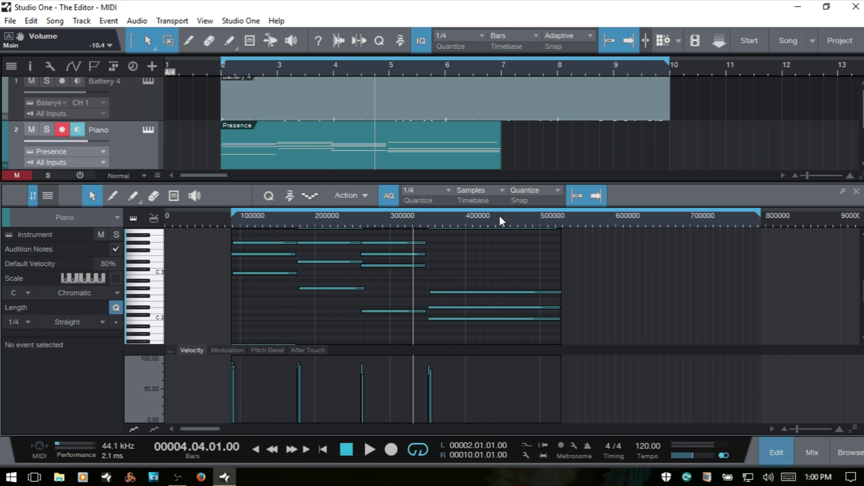
left_click(491, 188)
left_click(496, 240)
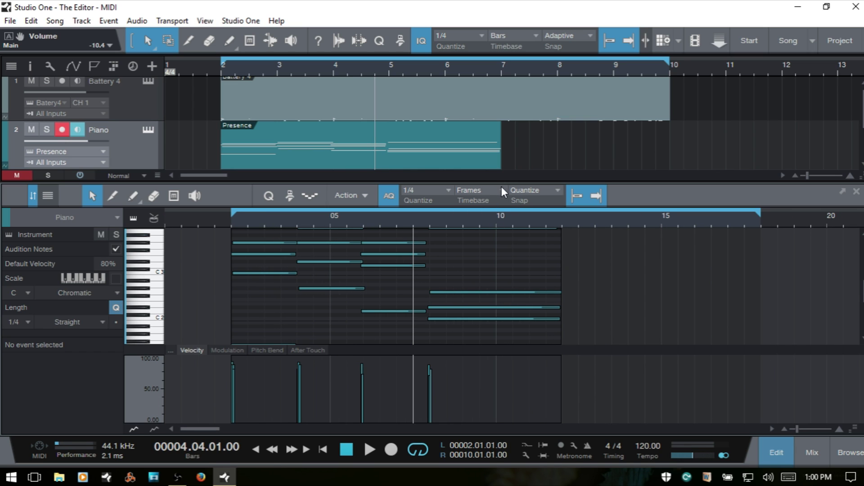
left_click(502, 186)
left_click(496, 228)
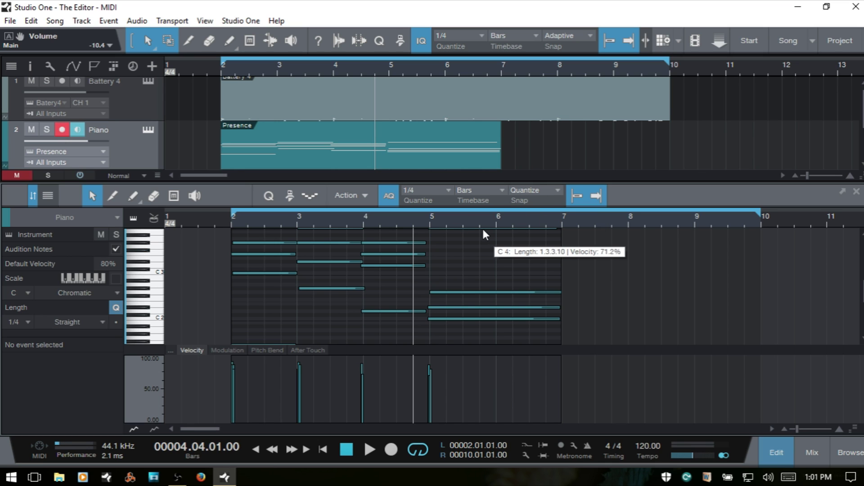
Step: Activate the Paint tool, set the editor's snap to Adaptive, and check the grid at different zoom levels
key("2")
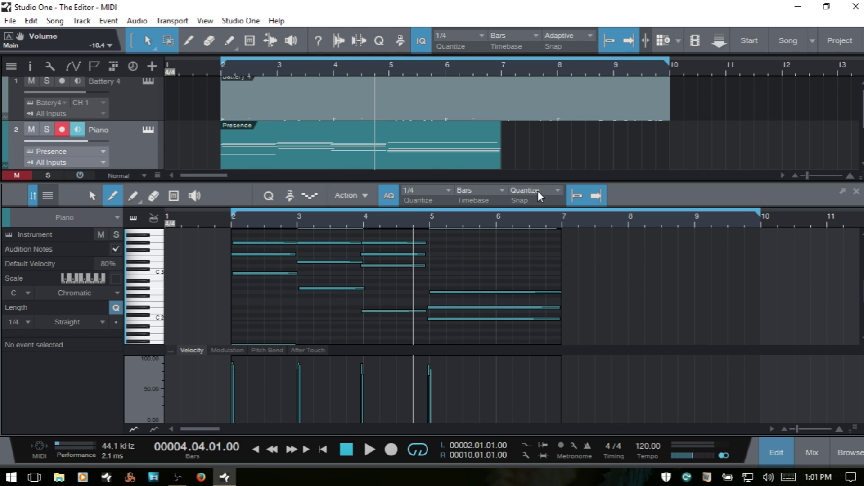
left_click(557, 195)
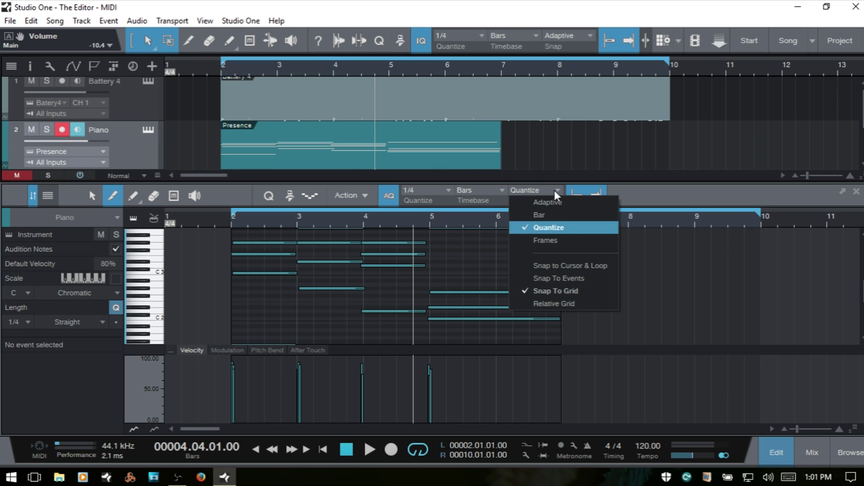
left_click(558, 204)
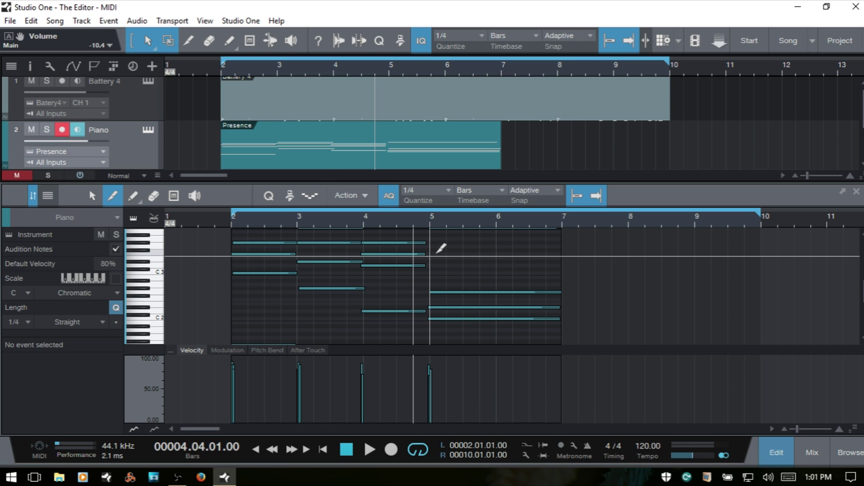
left_click_drag(490, 221, 490, 196)
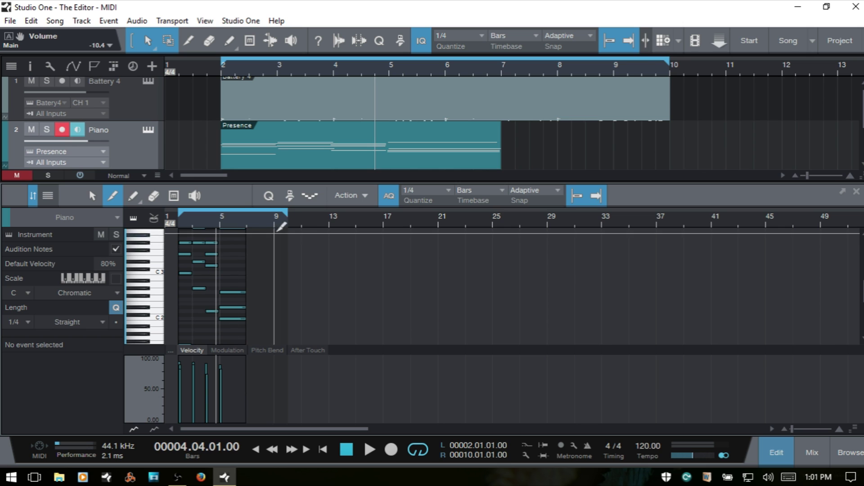
left_click_drag(358, 224, 548, 301)
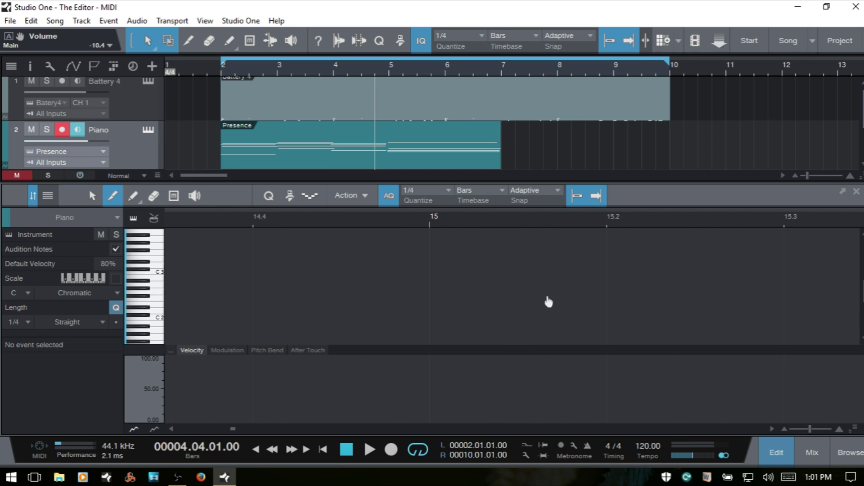
left_click_drag(231, 430, 197, 429)
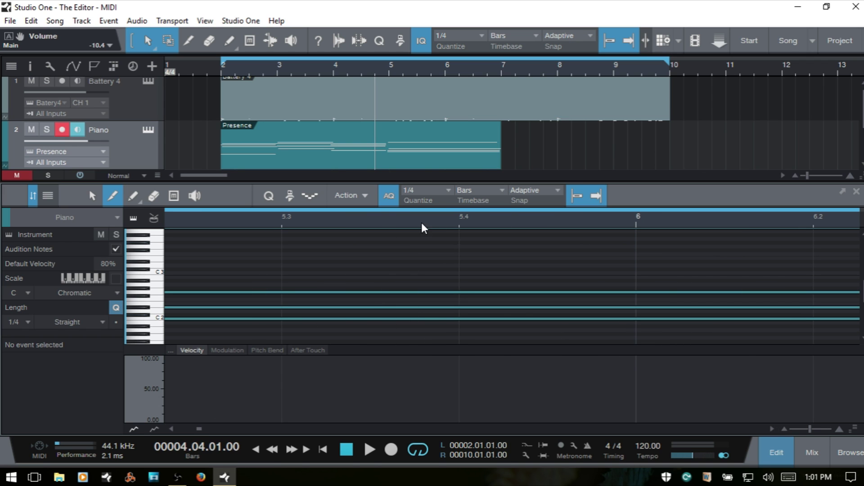
mouse_move(424, 226)
left_mouse_down()
mouse_move(425, 185)
mouse_move(407, 185)
left_mouse_up()
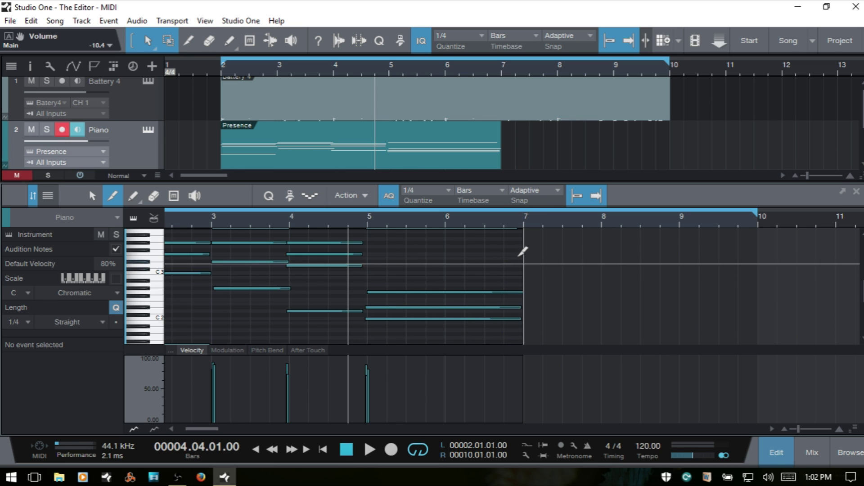
Step: Try the Bar snap setting in the editor and return the snap to Adaptive
left_click(558, 194)
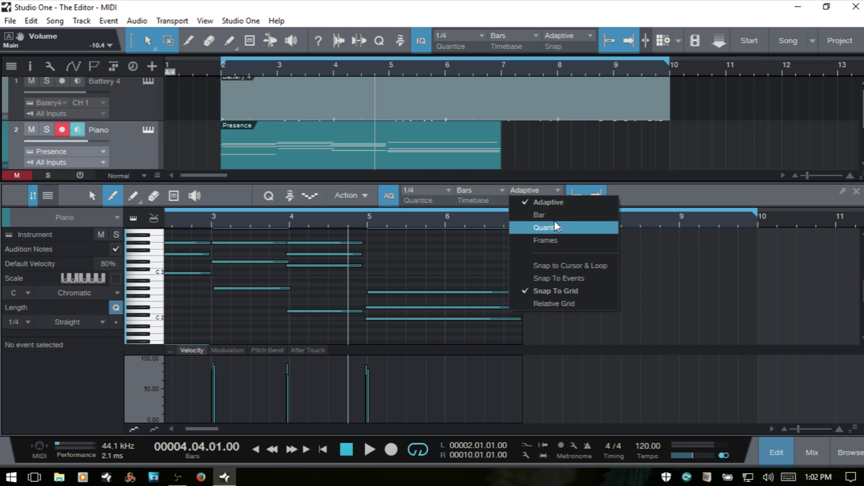
left_click(554, 215)
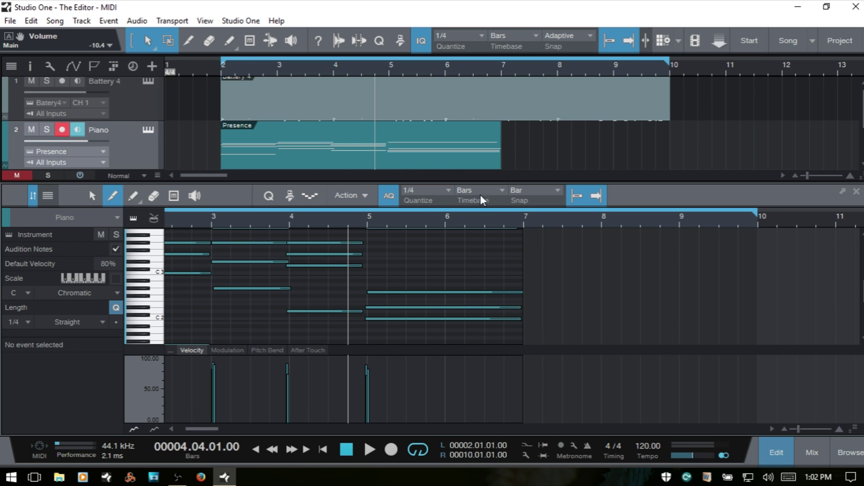
left_click(538, 192)
left_click(543, 205)
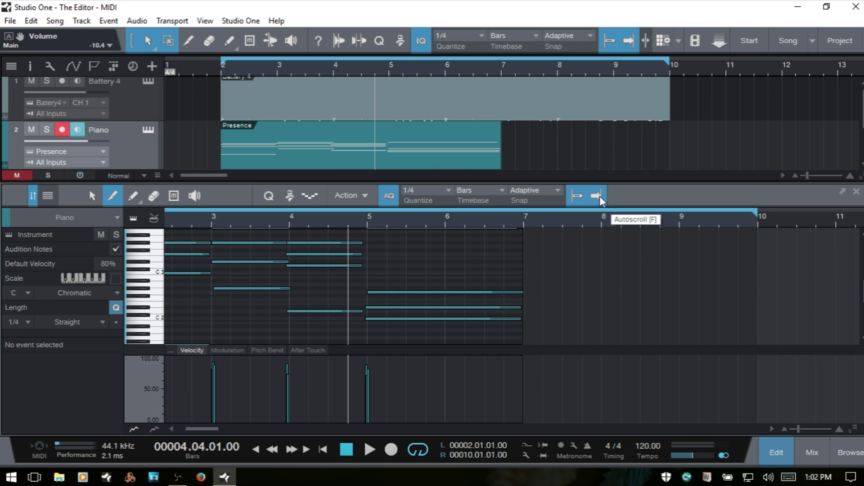
Step: Duplicate the Piano track's Presence part four times so that the copies run back to back up to bar 27
left_click(428, 155)
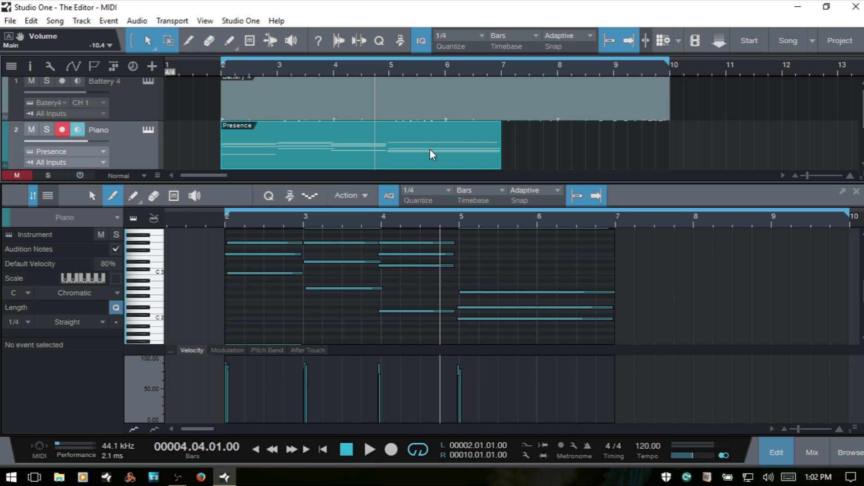
key("d")
key("d")
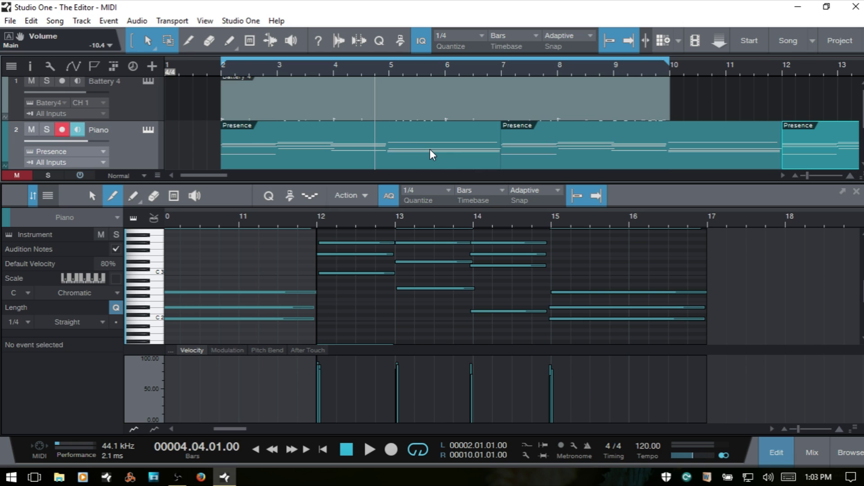
key("d")
key("d")
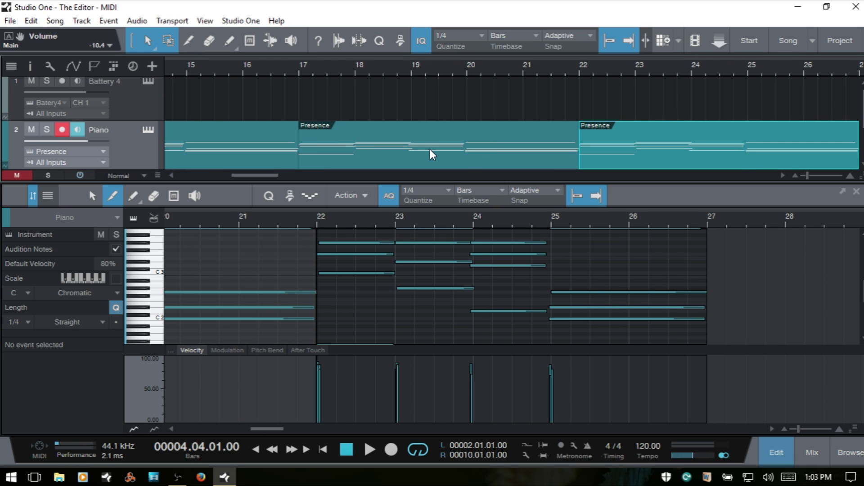
Step: Solo the Piano track and play back the duplicated parts to observe the editor's autoscroll at different zoom levels
left_click_drag(263, 174, 226, 171)
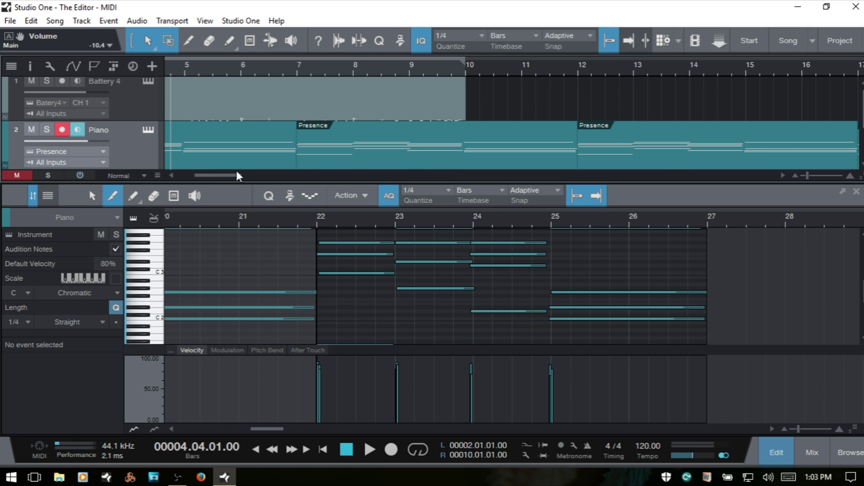
left_click(47, 130)
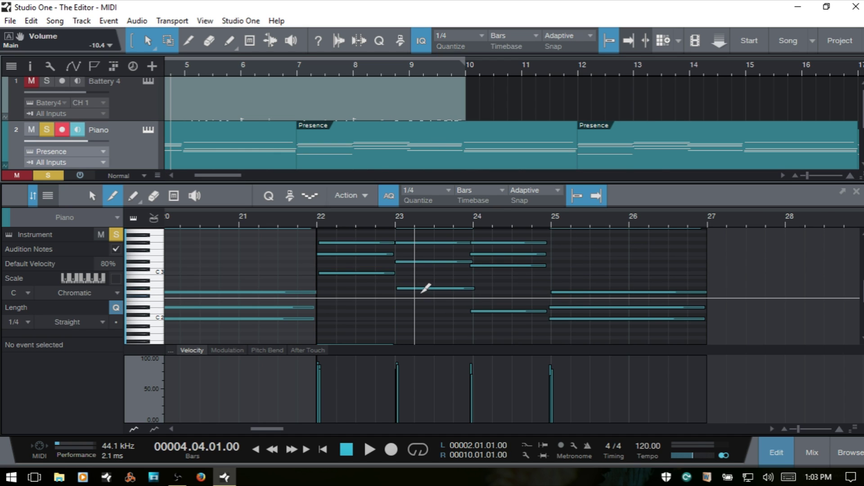
key("space")
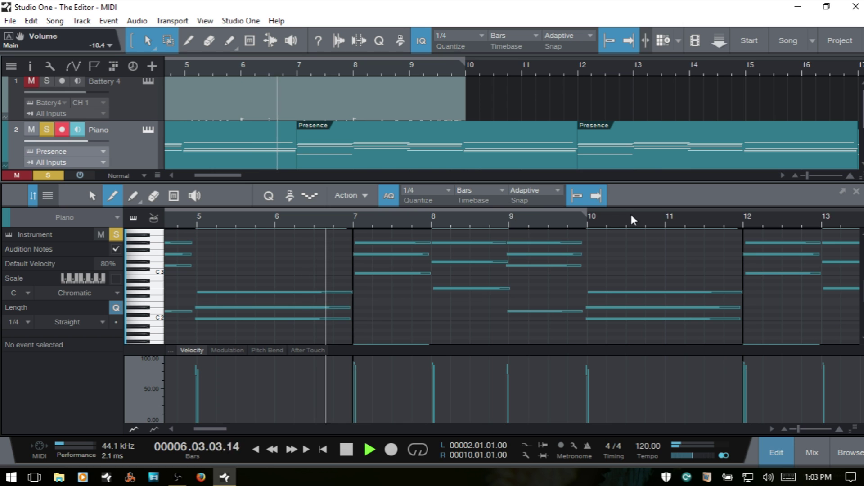
scroll(634, 218, "up", 2)
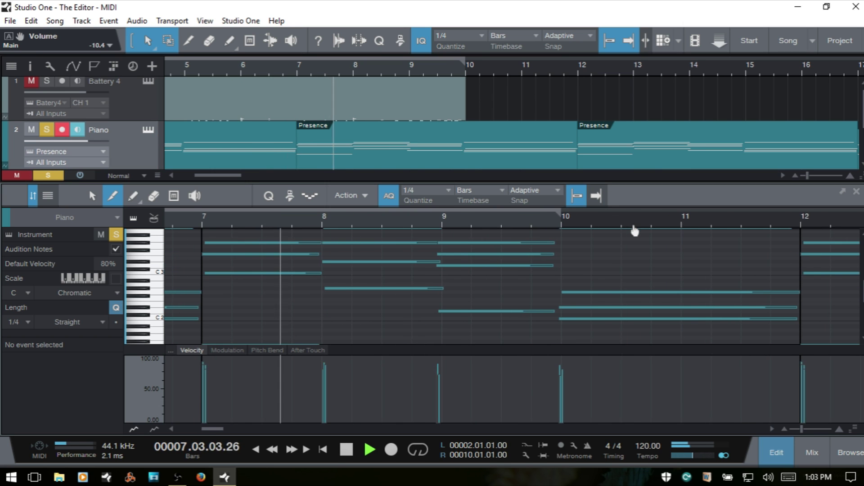
scroll(634, 231, "up", 3)
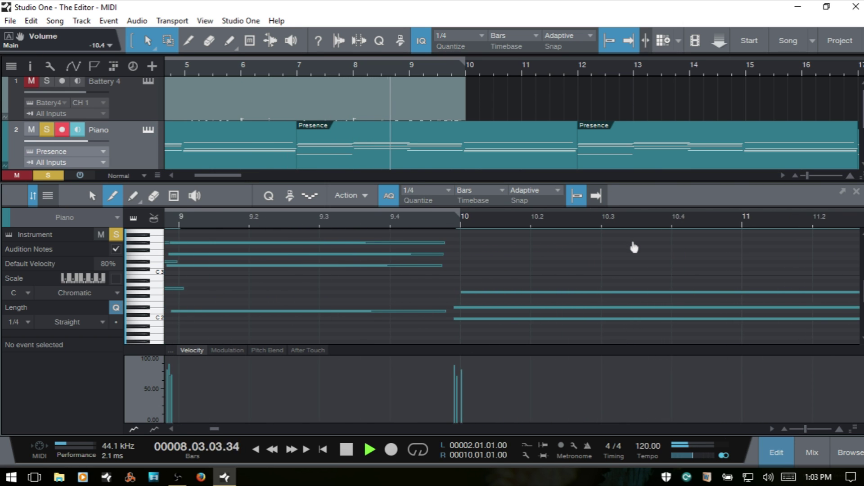
scroll(653, 239, "down", 1)
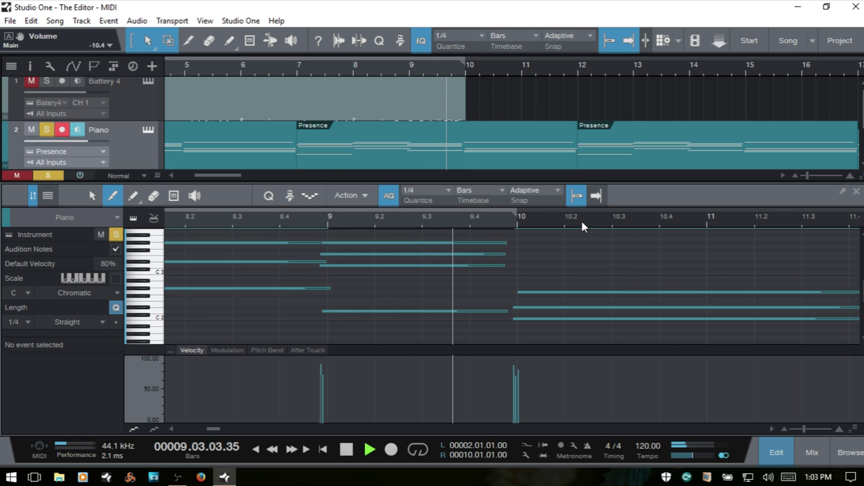
left_click_drag(579, 225, 517, 276)
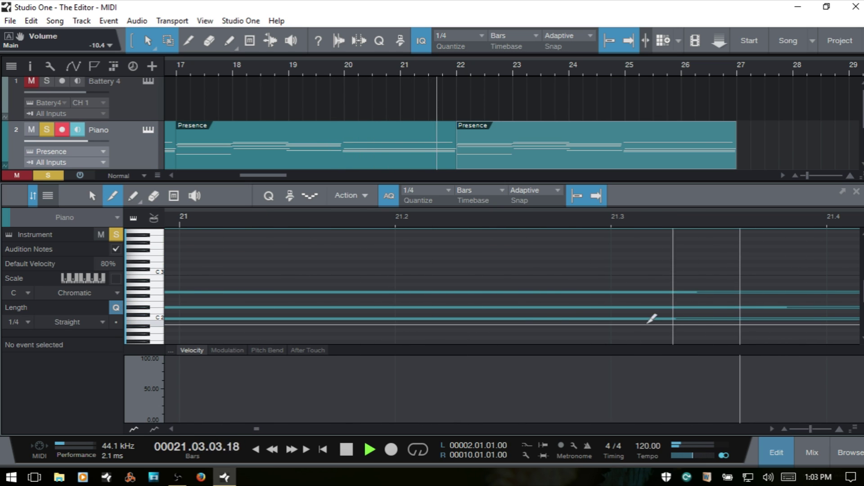
Step: Turn off the editor's autoscroll during playback and stop the transport
key("f")
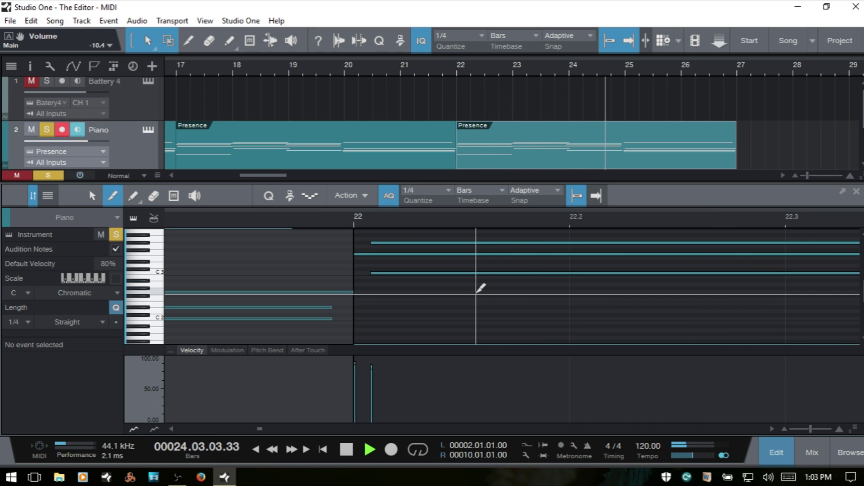
key("space")
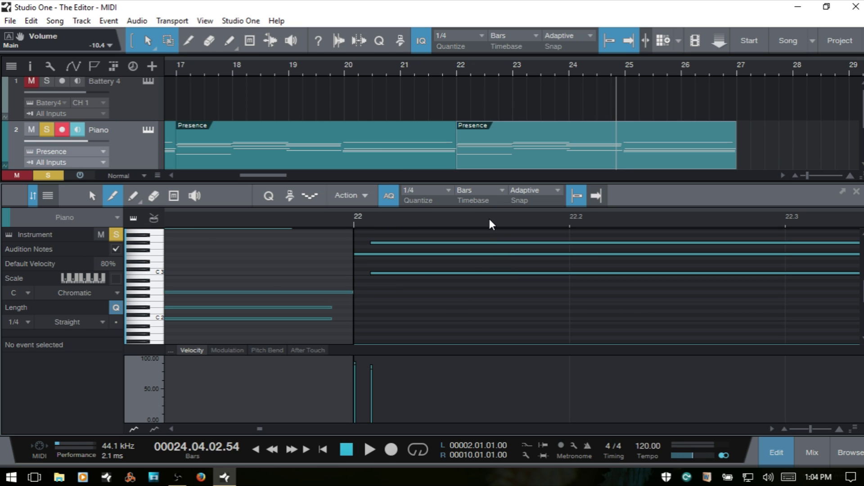
left_click_drag(488, 222, 493, 146)
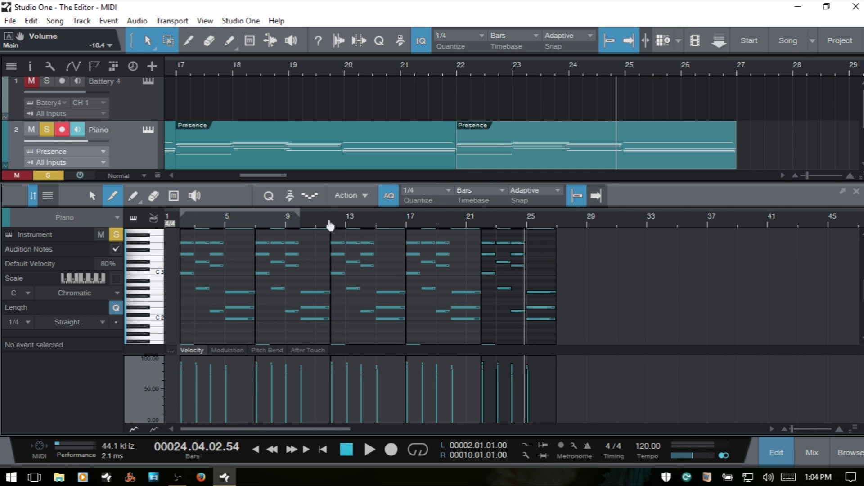